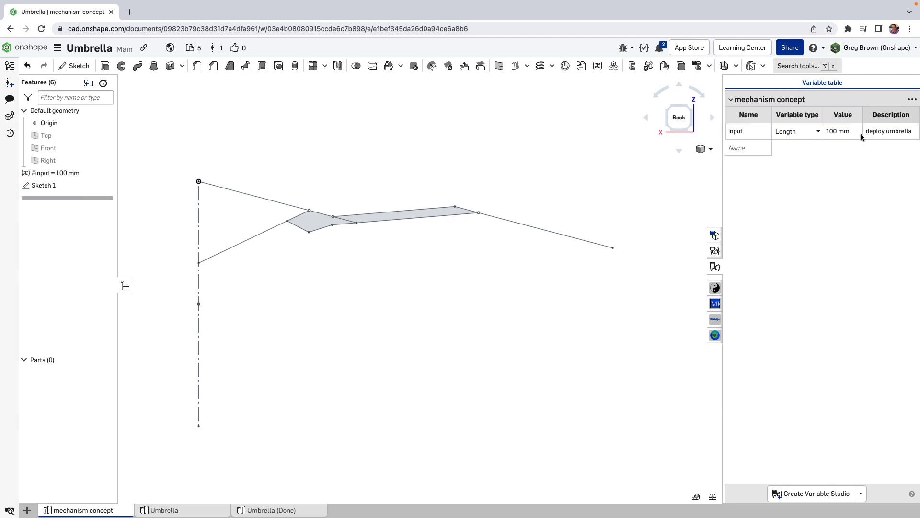
Flex the linkage input to 150 mm and 20 mm, undo, then set 200 mm.
click(845, 133)
text(150)
key(Return)
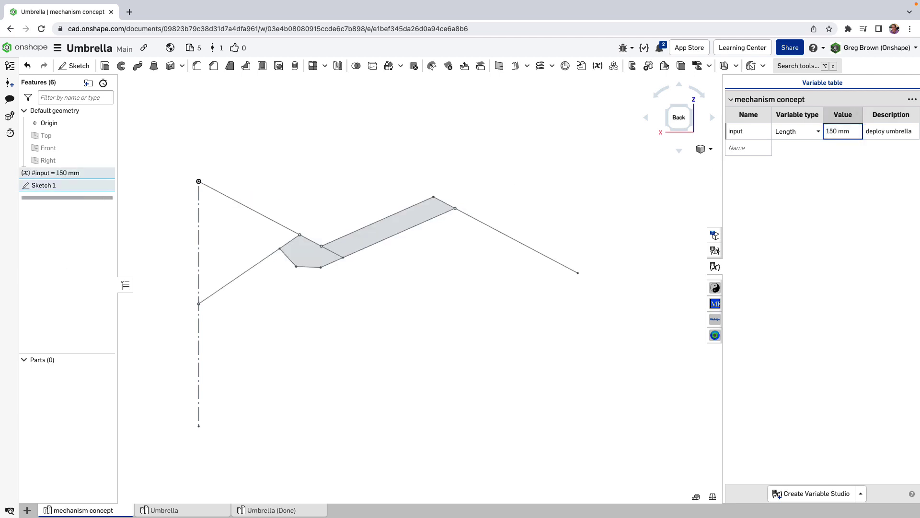
text(20)
key(Return)
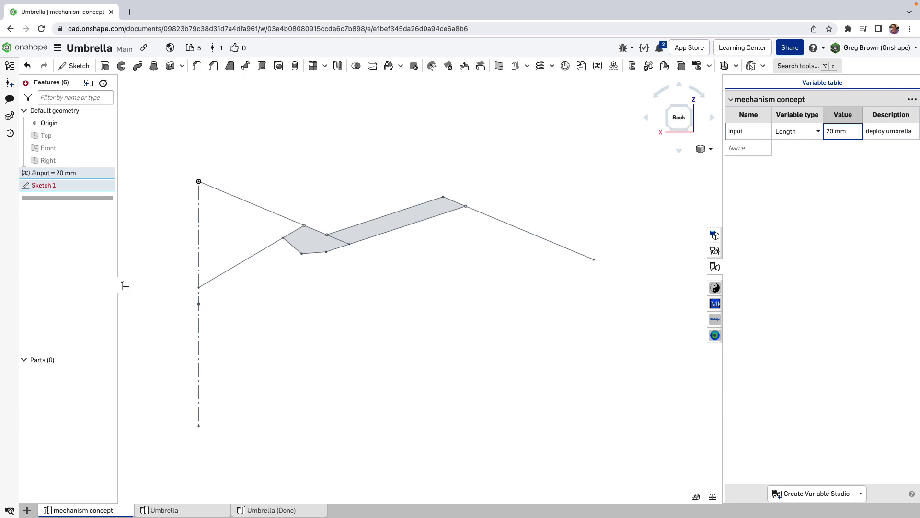
key(ctrl+z)
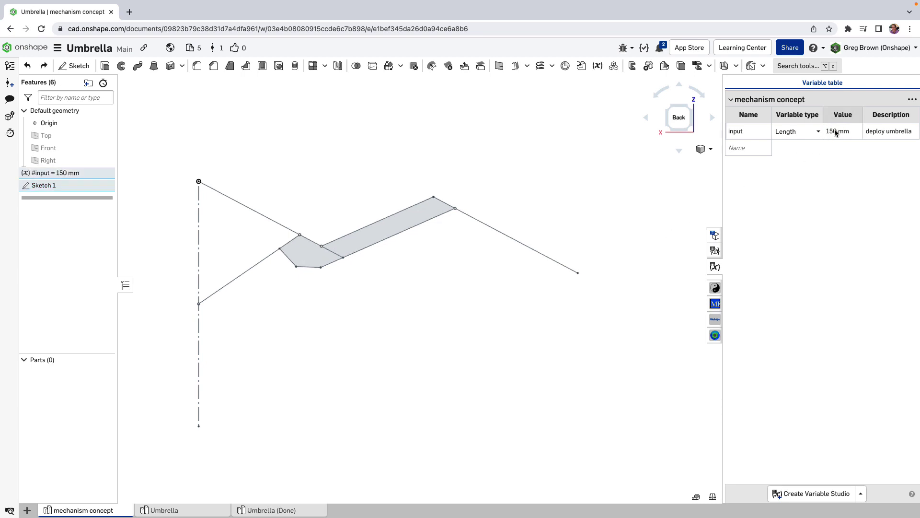
click(836, 131)
text(200)
key(Return)
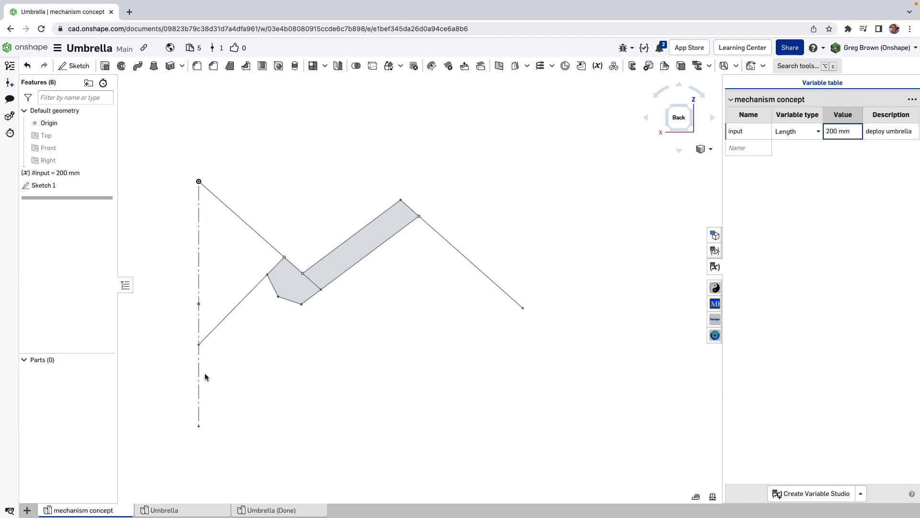
Step the input length through 250 and 150 mm, leaving it at 100 mm.
click(842, 131)
text(250)
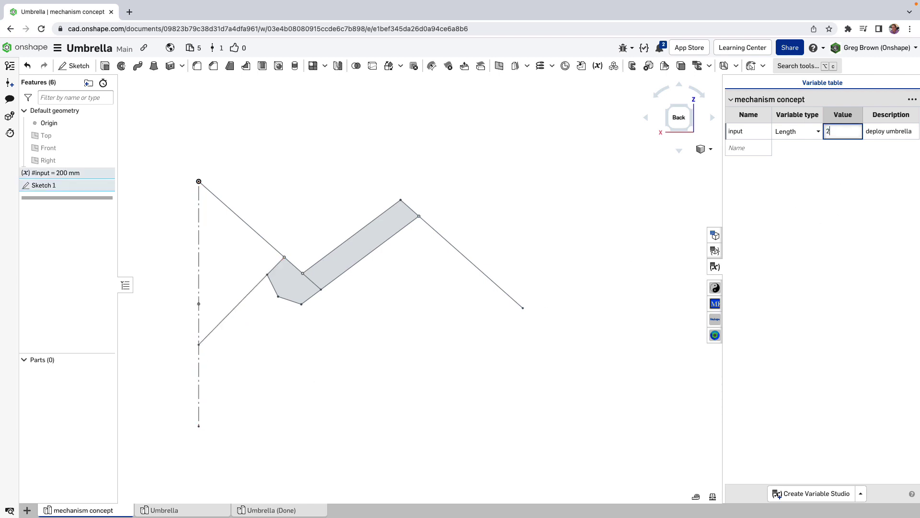
key(Return)
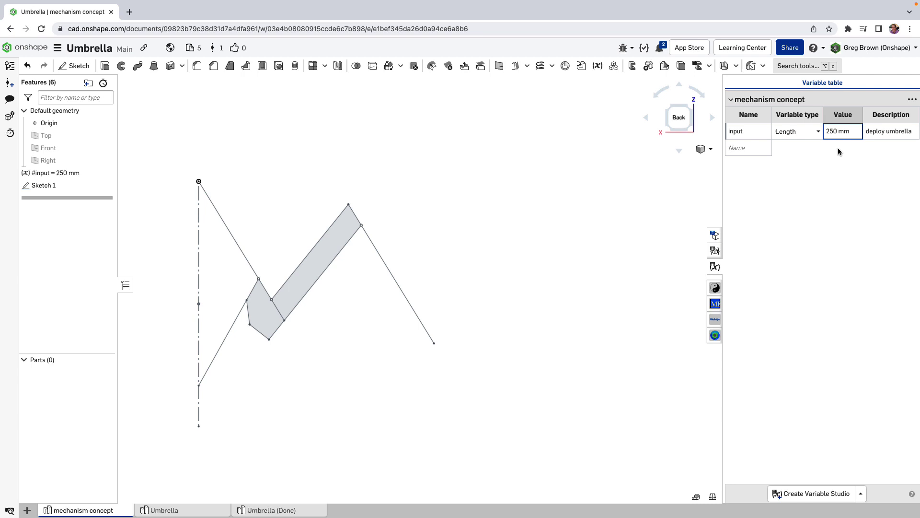
click(839, 131)
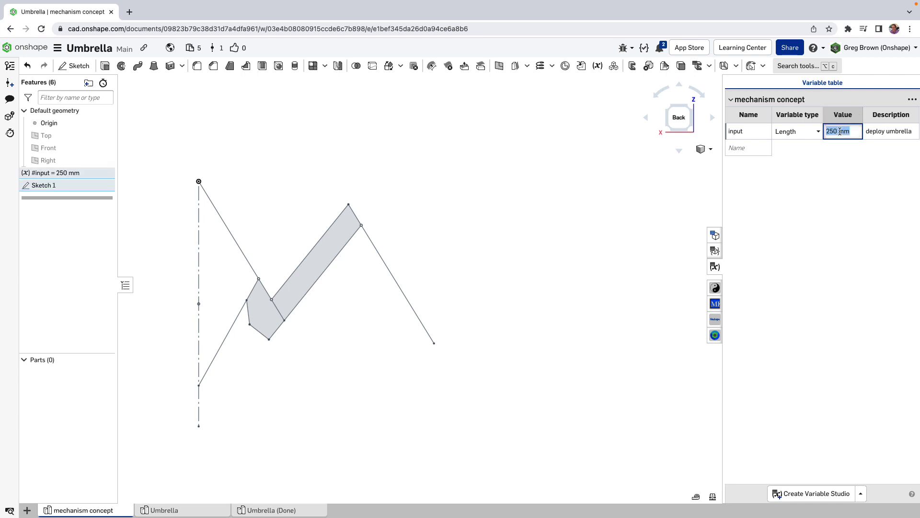
text(150)
key(Return)
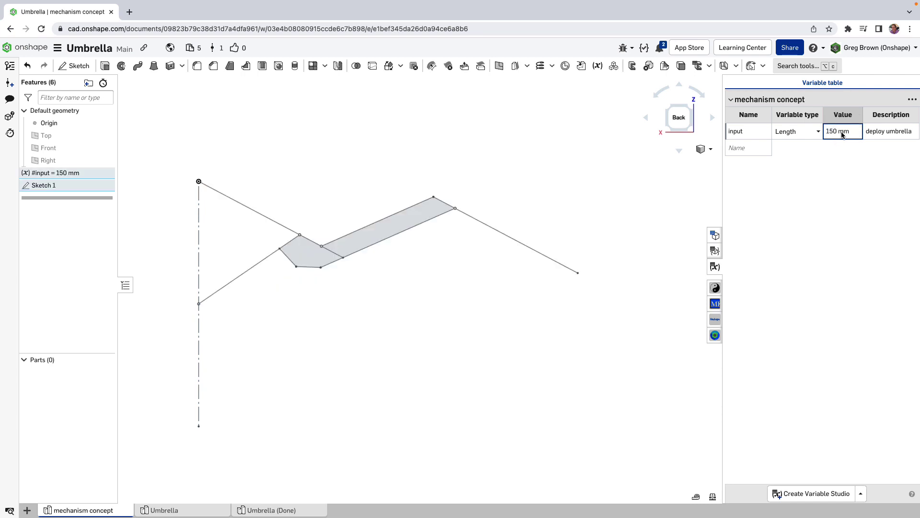
click(843, 133)
text(100)
key(Return)
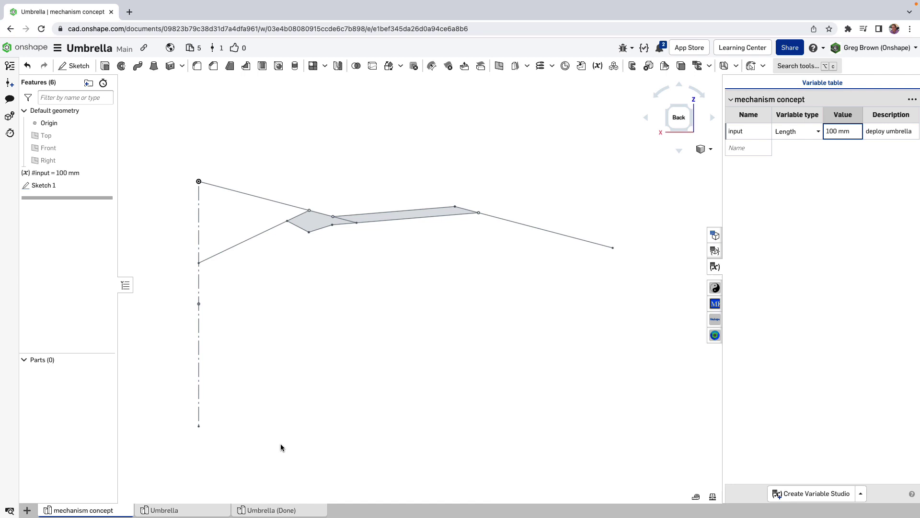
mouse_move(184, 513)
In the Umbrella studio, check Num_sides is 6 in the variable table, then bring up Base sketch options.
click(180, 511)
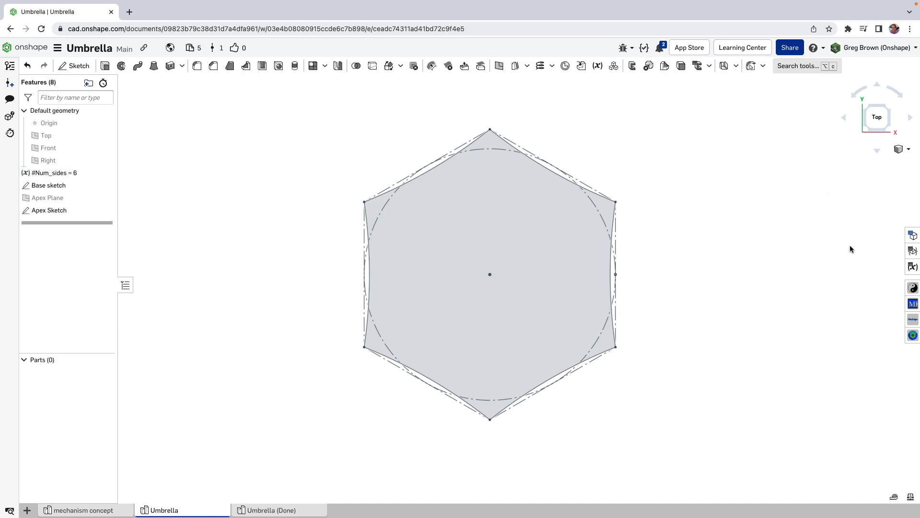
click(913, 266)
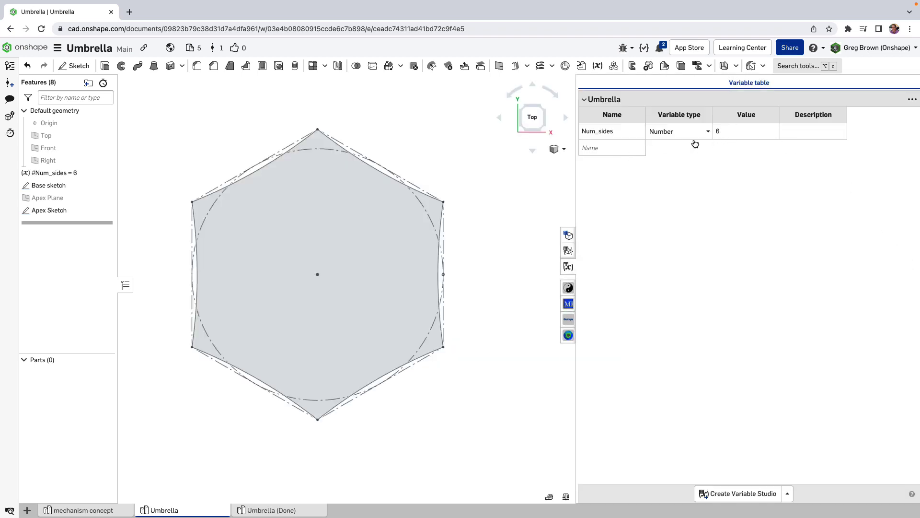
click(569, 266)
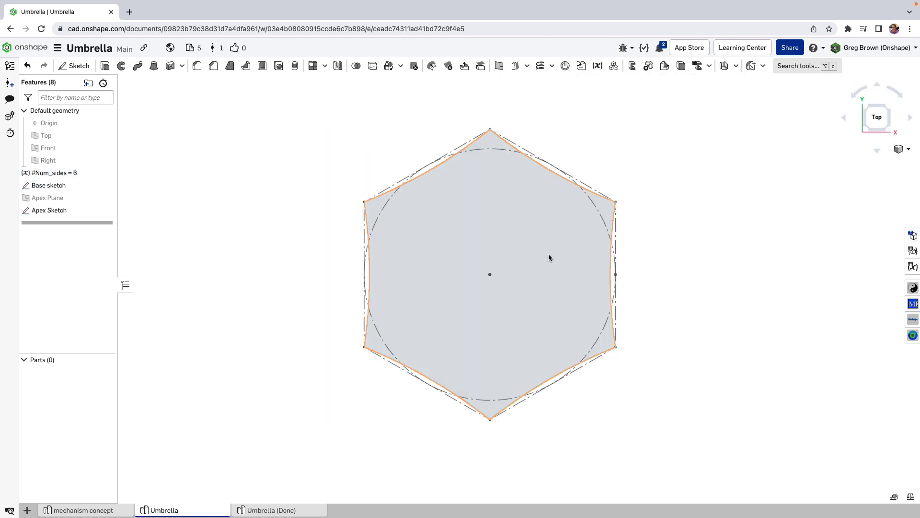
right_click(79, 186)
Open the Base sketch for editing and switch on construction geometry.
click(105, 206)
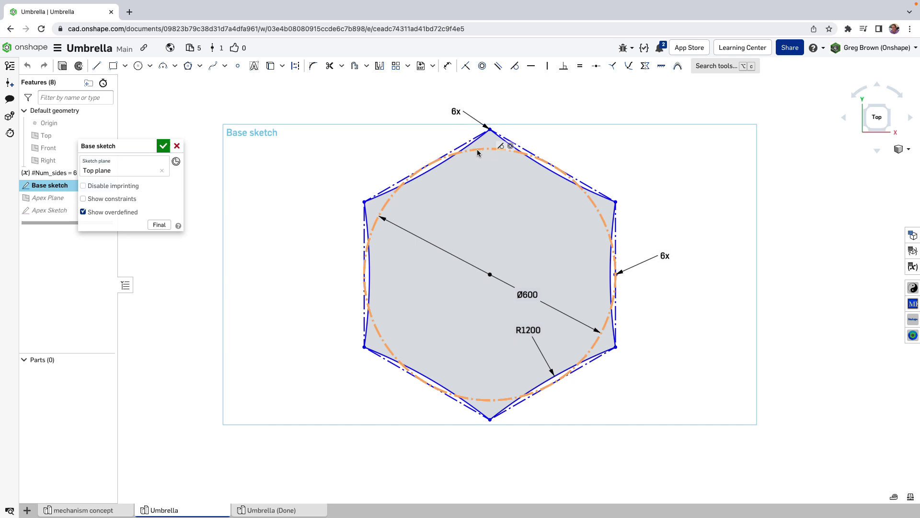
key(super+a)
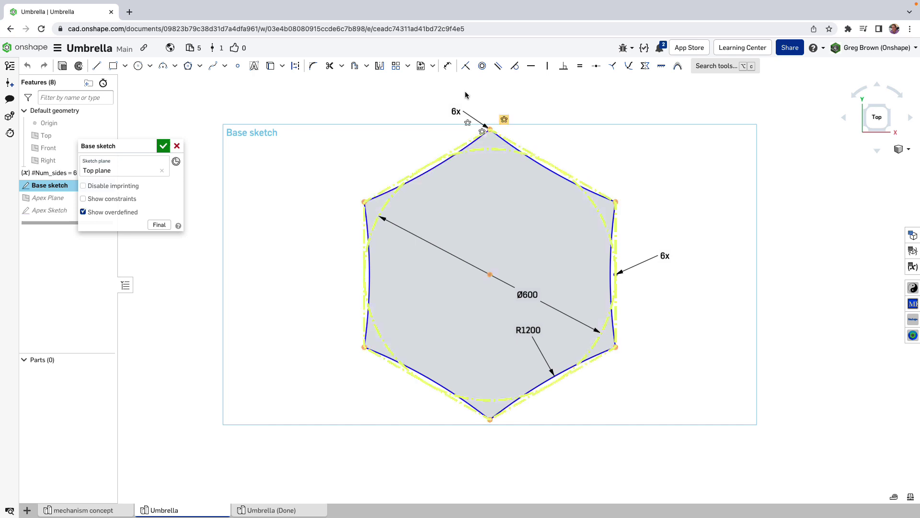
click(465, 95)
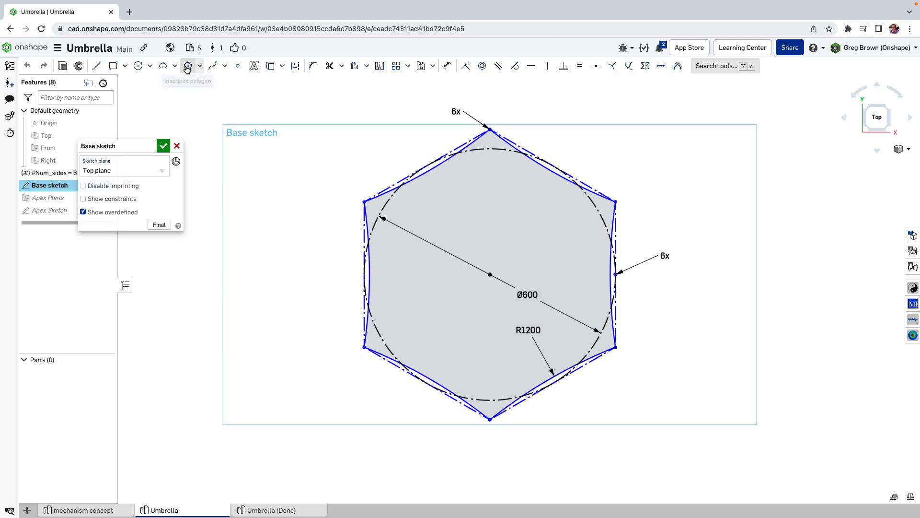
click(295, 66)
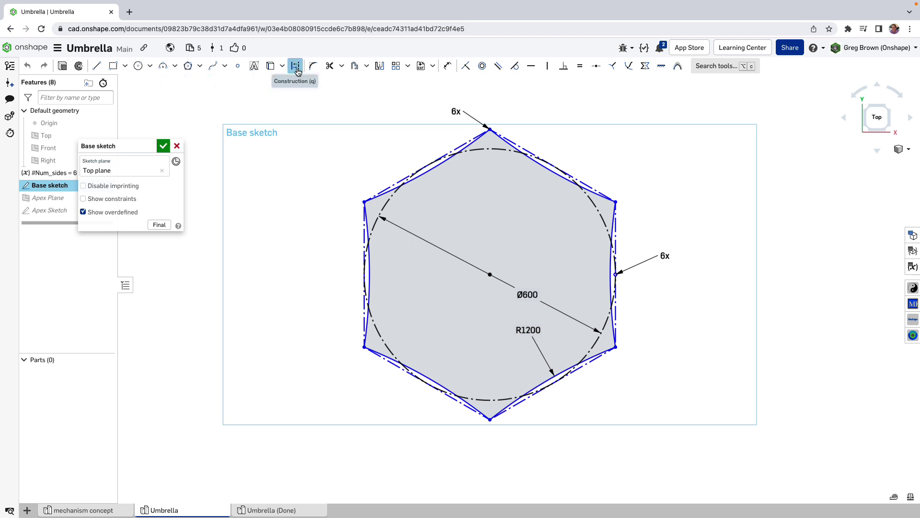
Draw a six-sided inscribed construction polygon to the right of the hexagonal base.
click(188, 68)
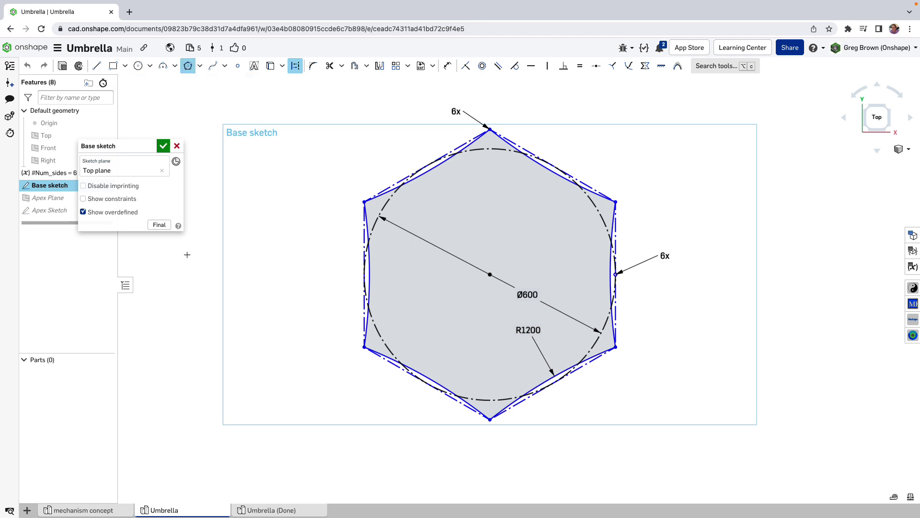
click(792, 302)
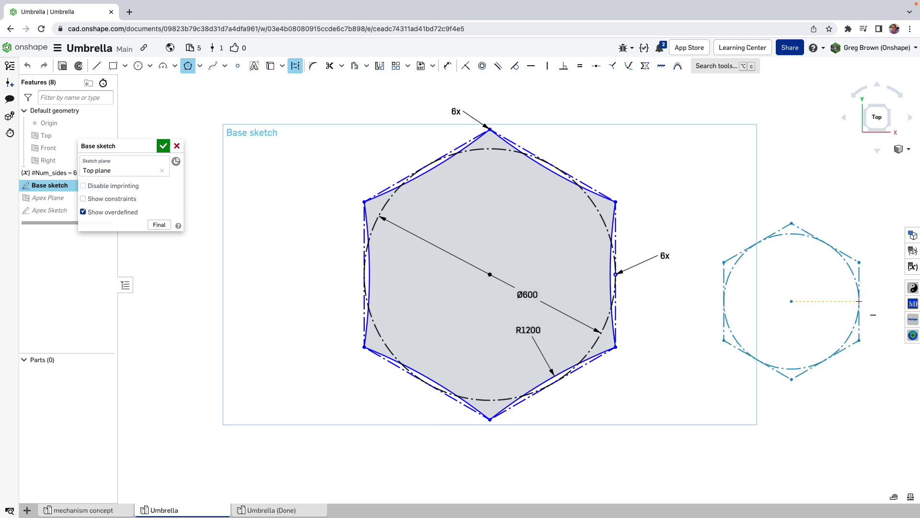
scroll(857, 288, down, 3)
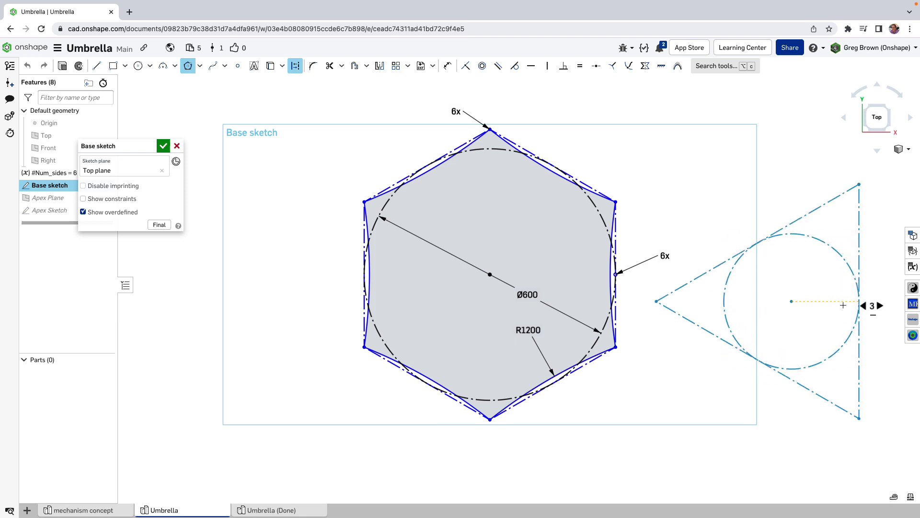
scroll(860, 294, up, 3)
click(861, 299)
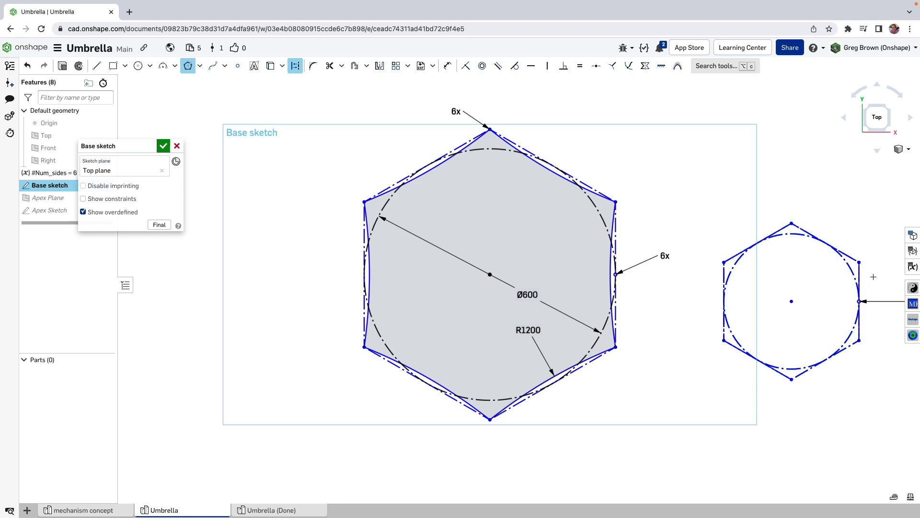
scroll(834, 283, down, 2)
scroll(781, 283, up, 6)
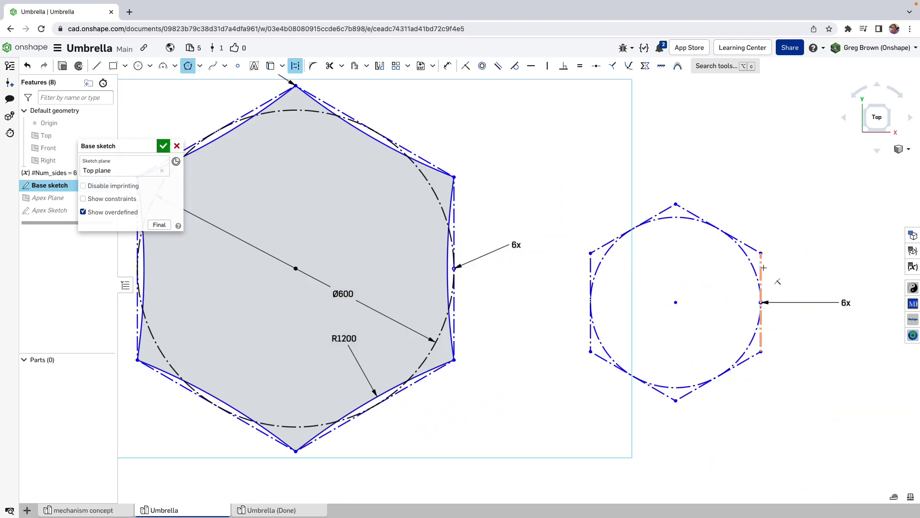
key(Escape)
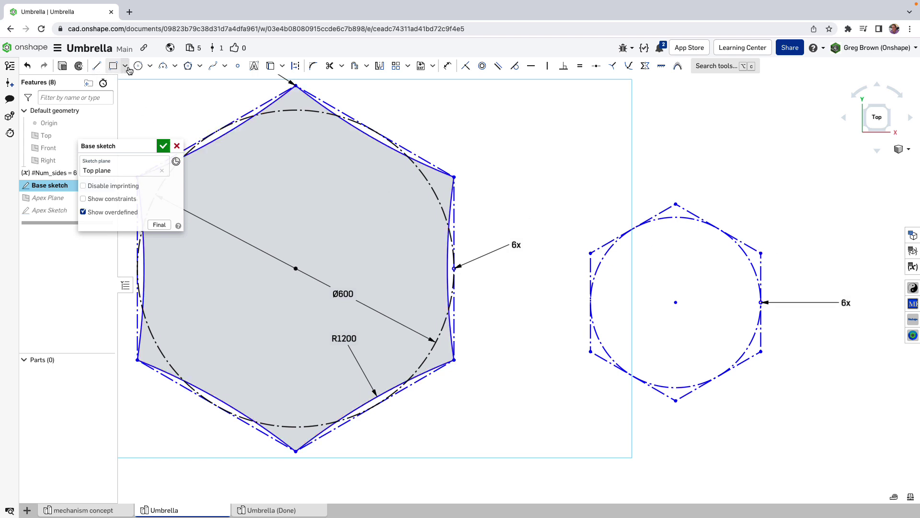
Draw a trial 3-point arc between the small hexagon's top and right vertices.
click(163, 67)
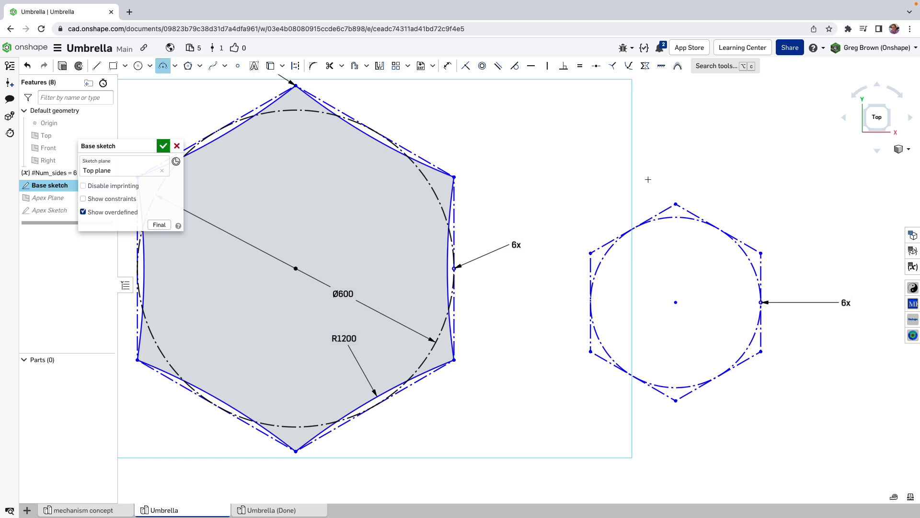
click(676, 204)
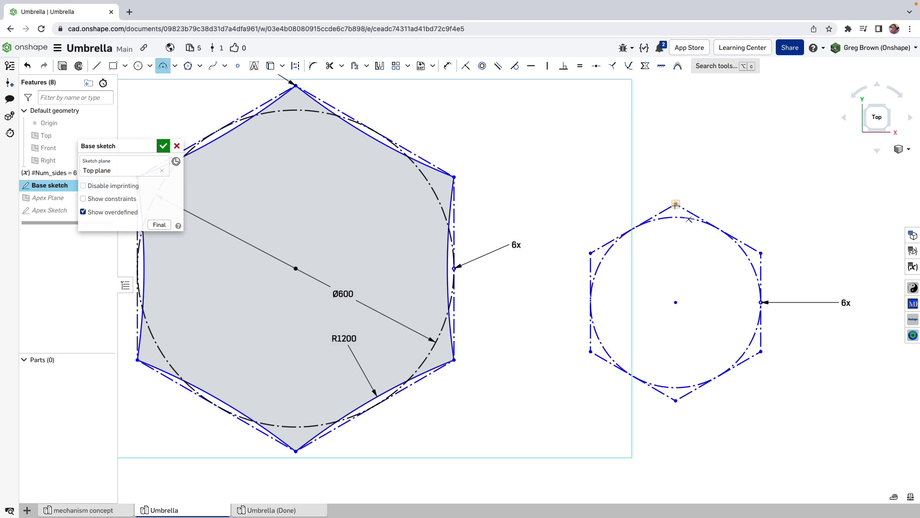
click(761, 253)
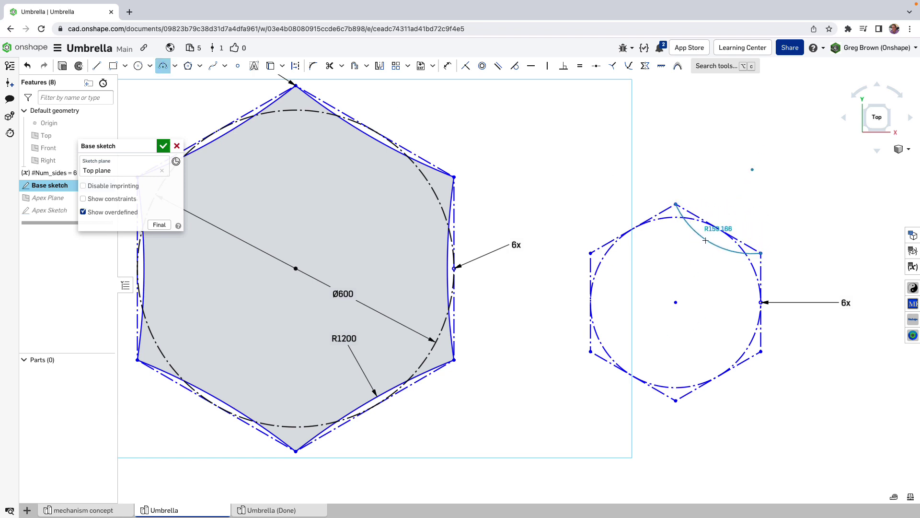
click(705, 239)
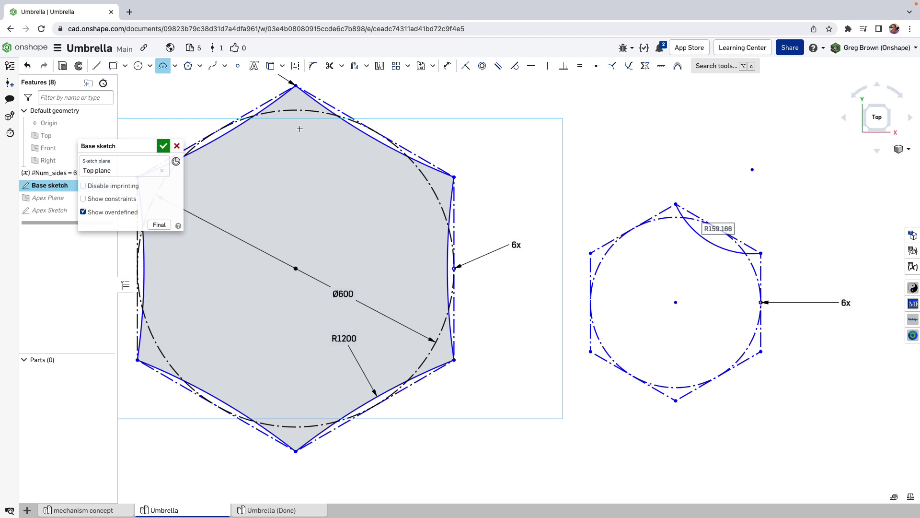
Check the pattern options, then delete the practice hexagon, circle and arc.
click(408, 66)
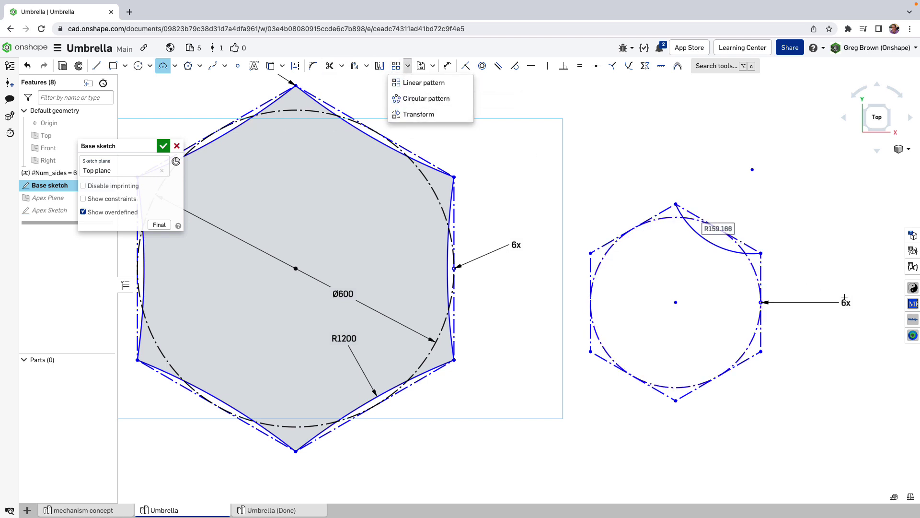
click(164, 70)
mouse_move(825, 394)
mouse_down()
mouse_move(601, 186)
mouse_move(576, 190)
mouse_up()
key(Delete)
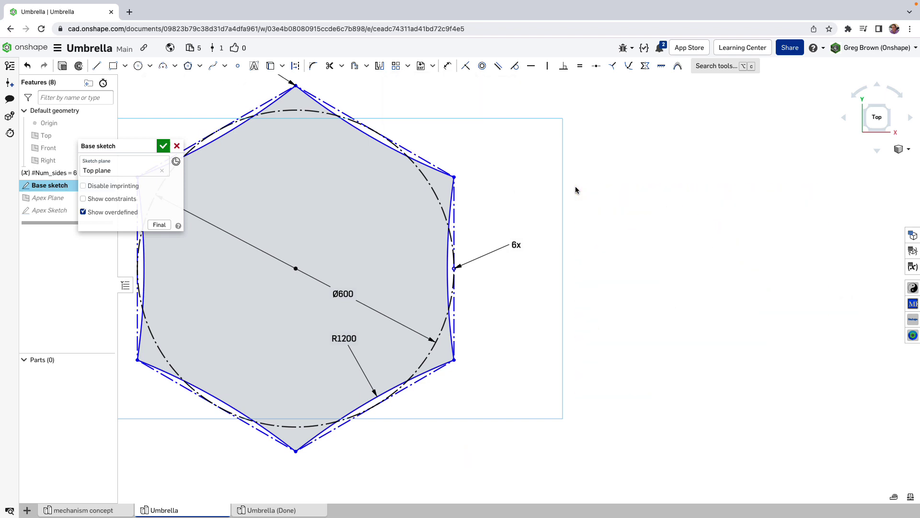
scroll(767, 261, down, 3)
scroll(336, 175, up, 2)
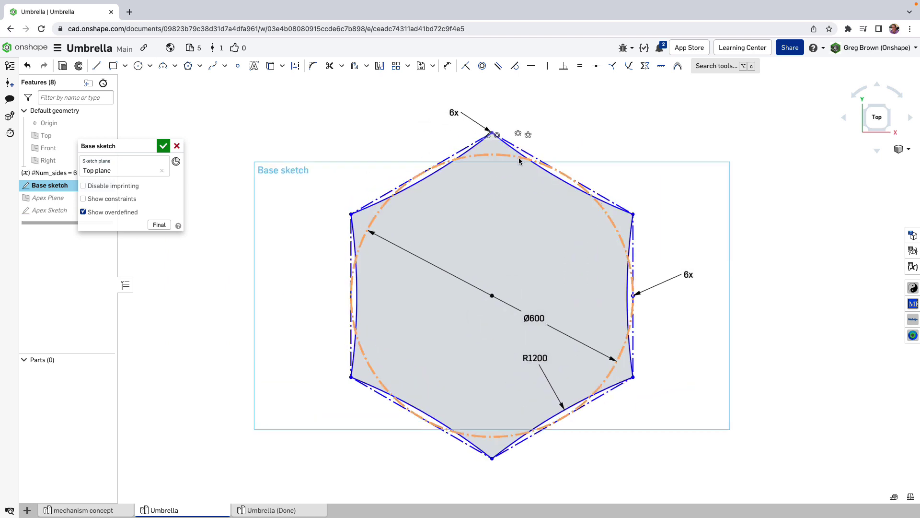
click(553, 174)
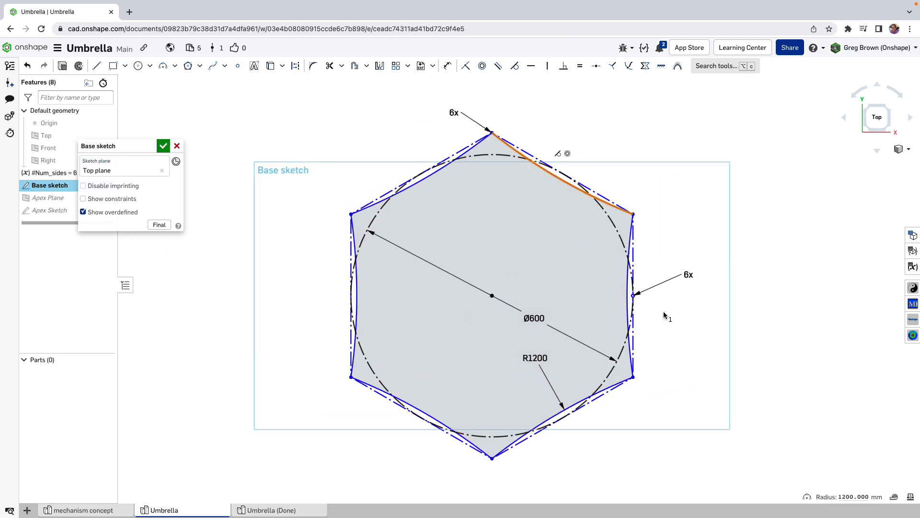
key(Escape)
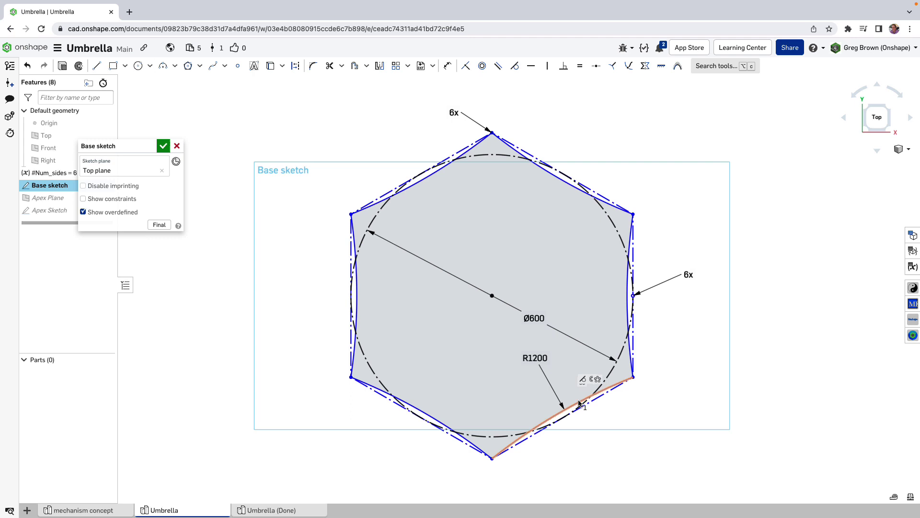
click(582, 399)
mouse_move(539, 357)
mouse_down()
mouse_move(527, 412)
mouse_move(537, 382)
mouse_up()
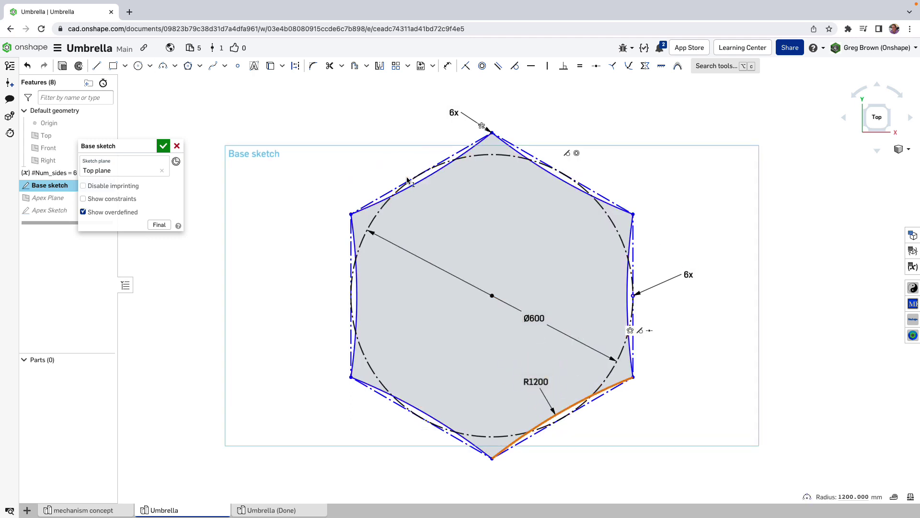
scroll(479, 159, down, 1)
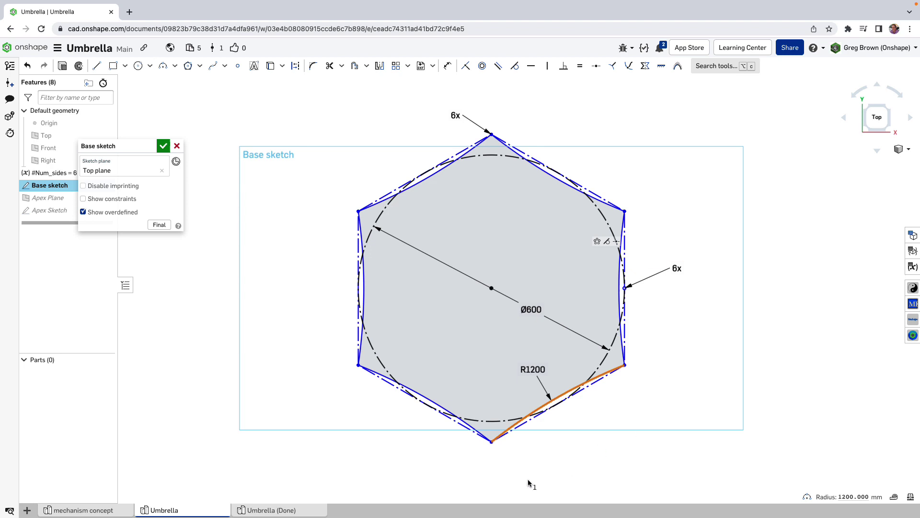
click(651, 376)
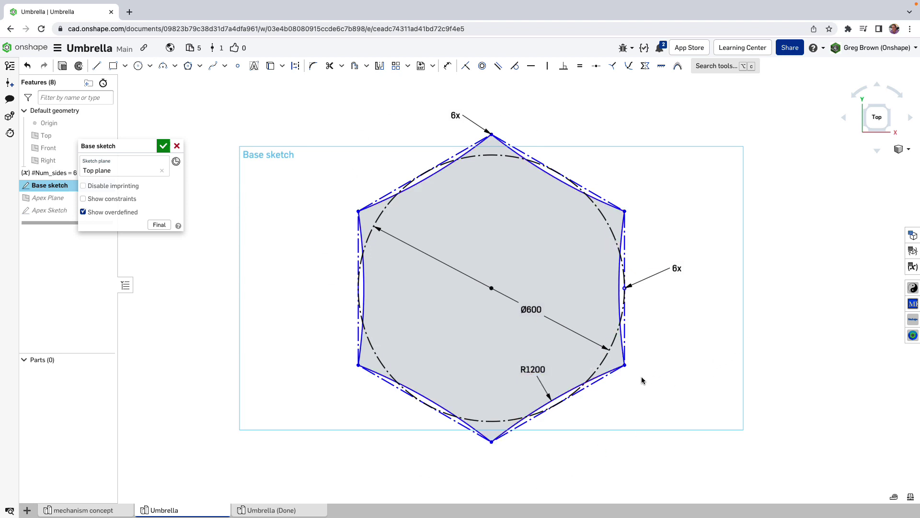
double_click(532, 369)
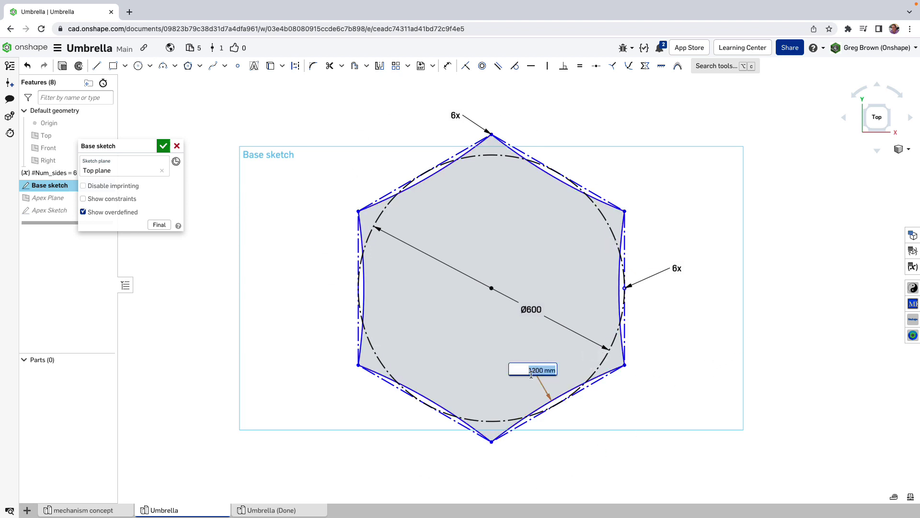
text(800)
key(Return)
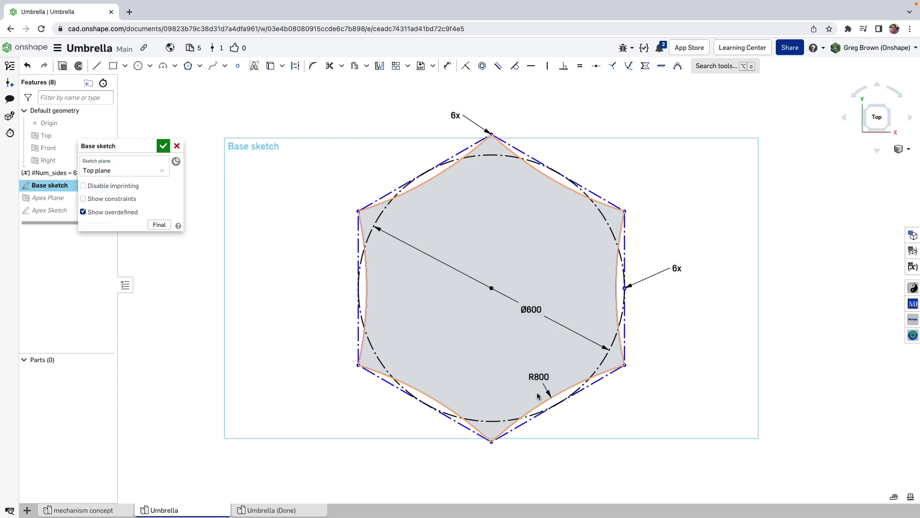
double_click(540, 377)
text(1200)
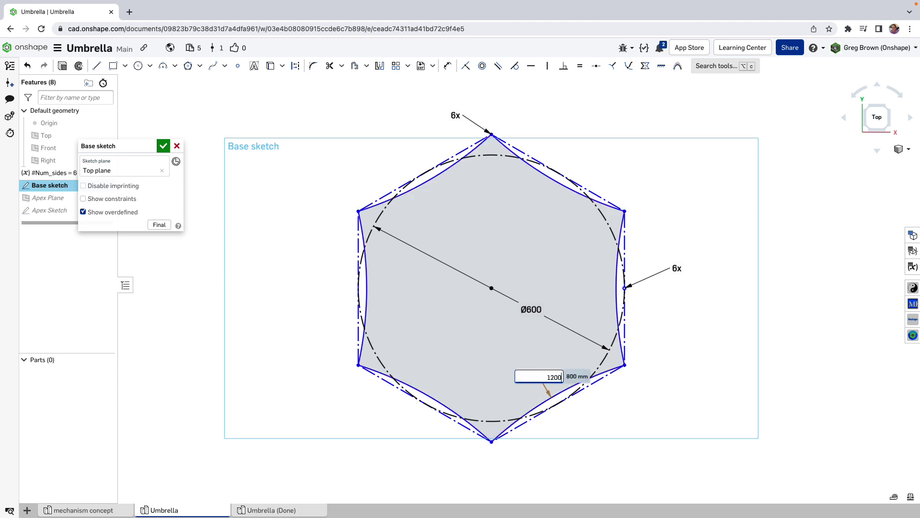
key(Return)
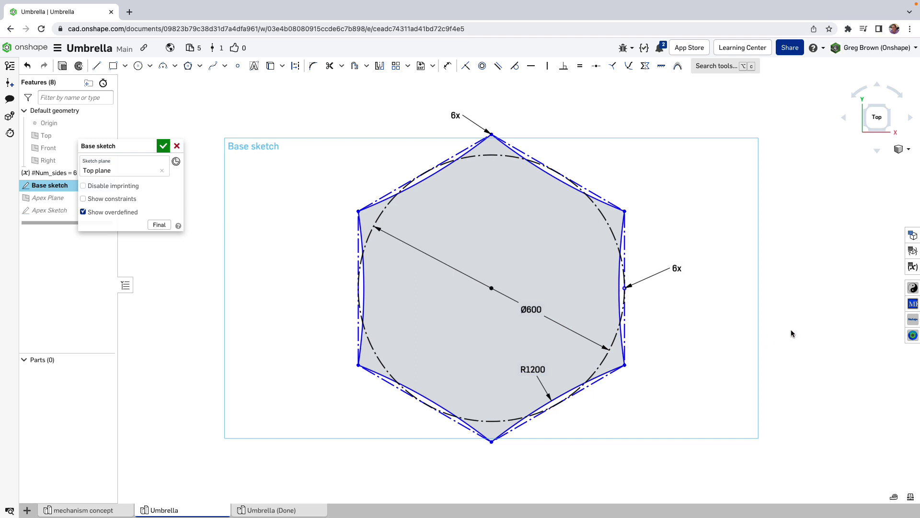
Link the scallop arc radius to a new #scallop_rad variable of 1200 mm.
double_click(533, 369)
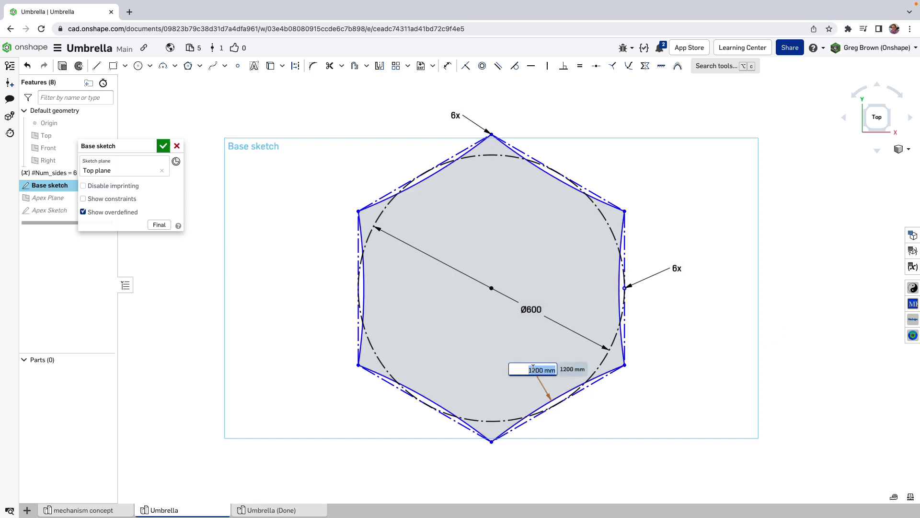
text(#)
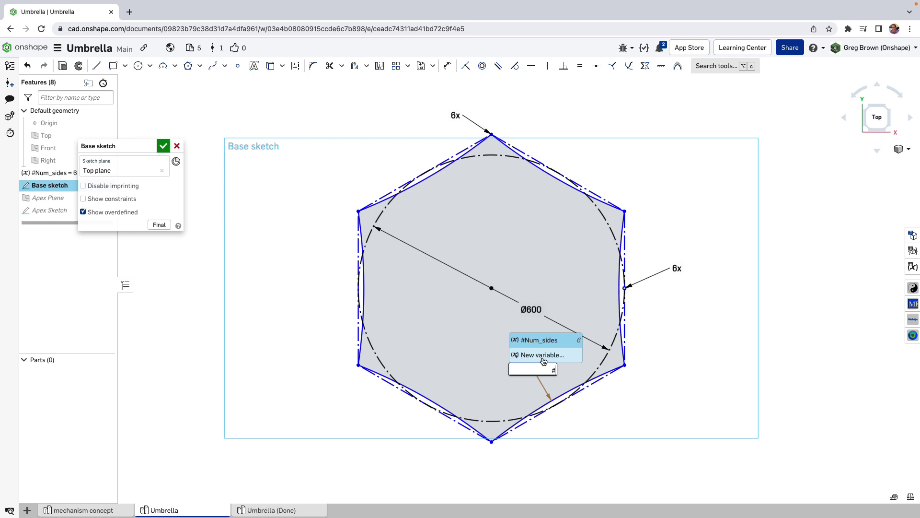
text(sq)
text(a)
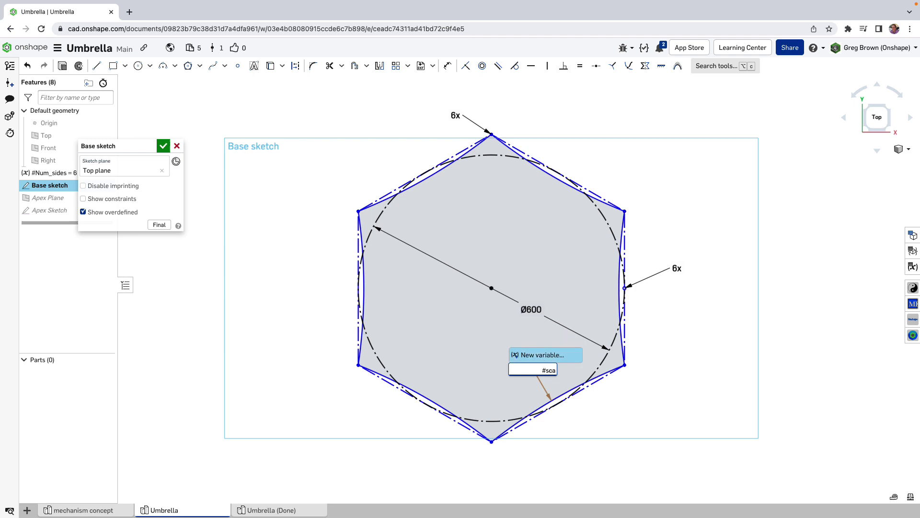
text(llop_rad)
key(Return)
key(Return)
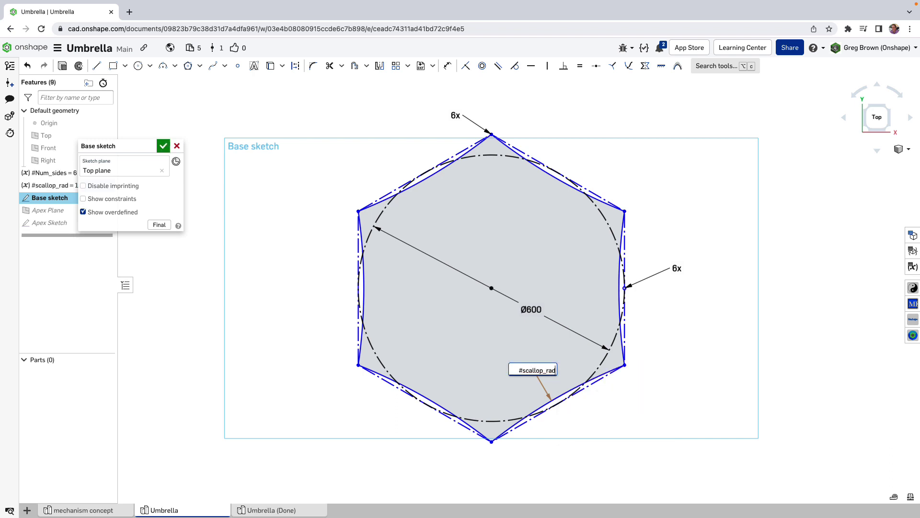
key(Return)
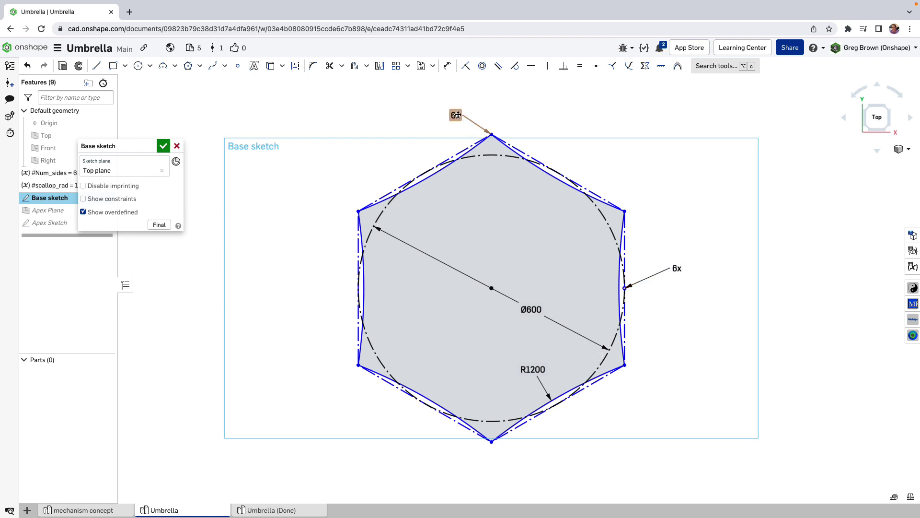
Move the 6x label above the hexagon and confirm its count uses #Num_sides.
drag(458, 115, 506, 101)
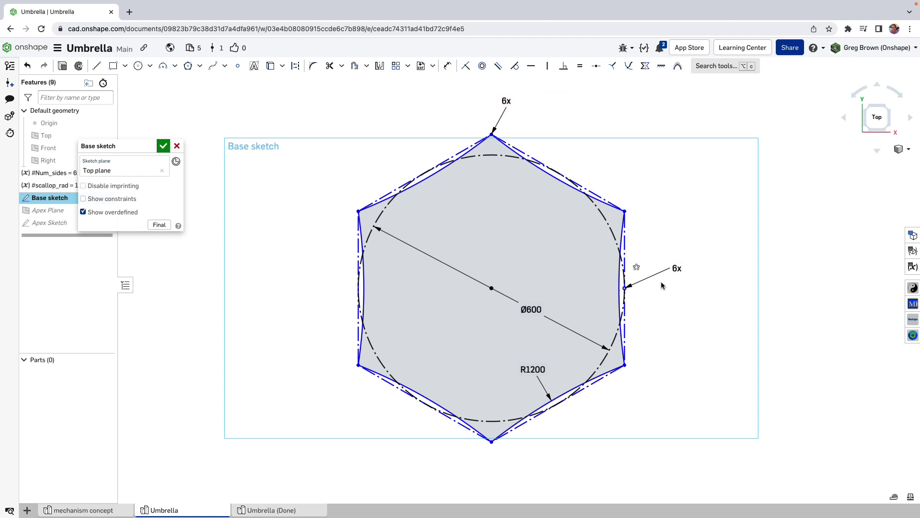
double_click(677, 269)
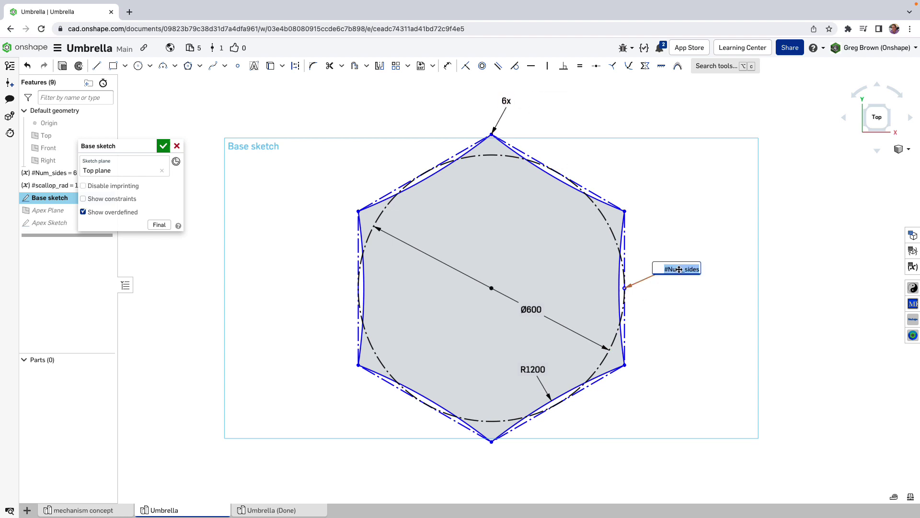
click(672, 307)
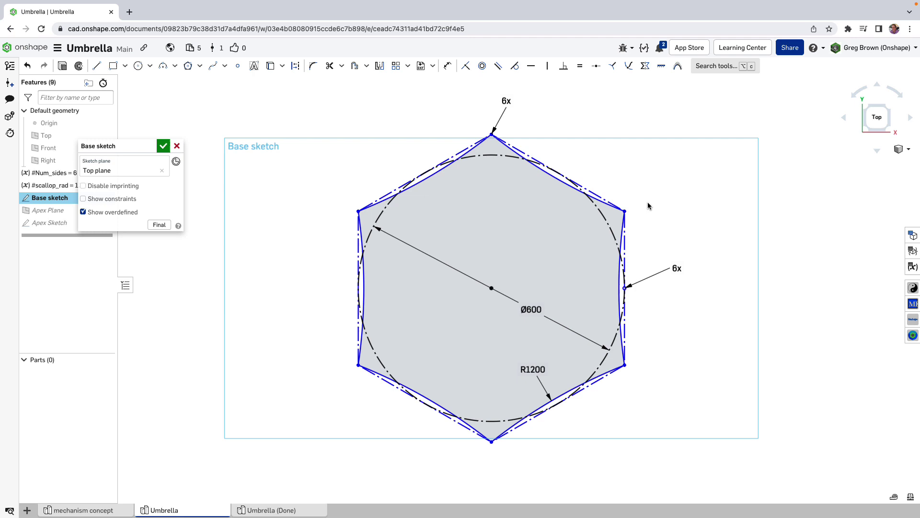
Close the Base sketch and orbit around its filled scalloped hexagon region.
click(163, 146)
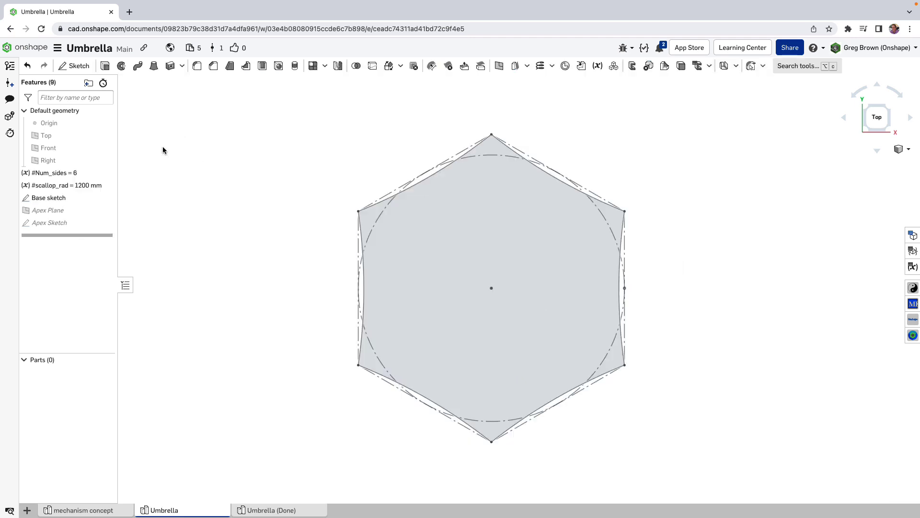
mouse_move(552, 292)
right_down()
mouse_move(553, 240)
mouse_move(534, 251)
mouse_move(546, 255)
right_up()
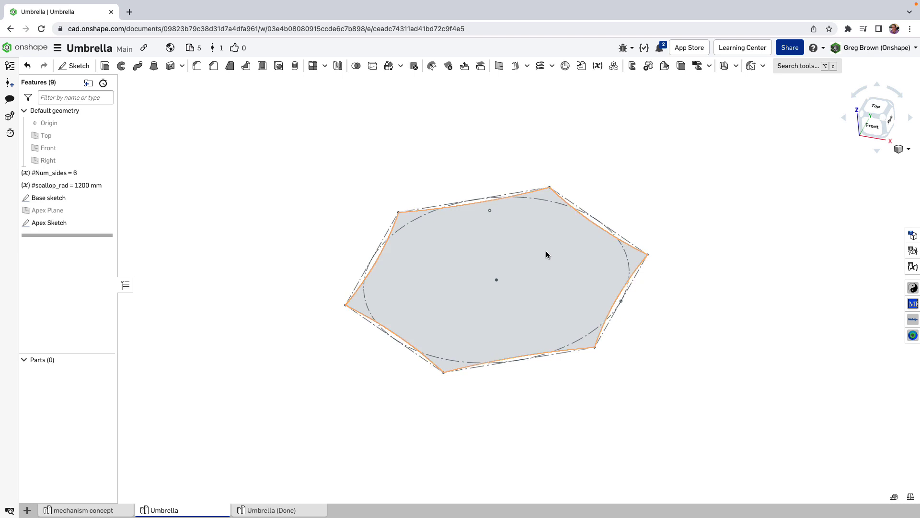
click(594, 254)
click(472, 138)
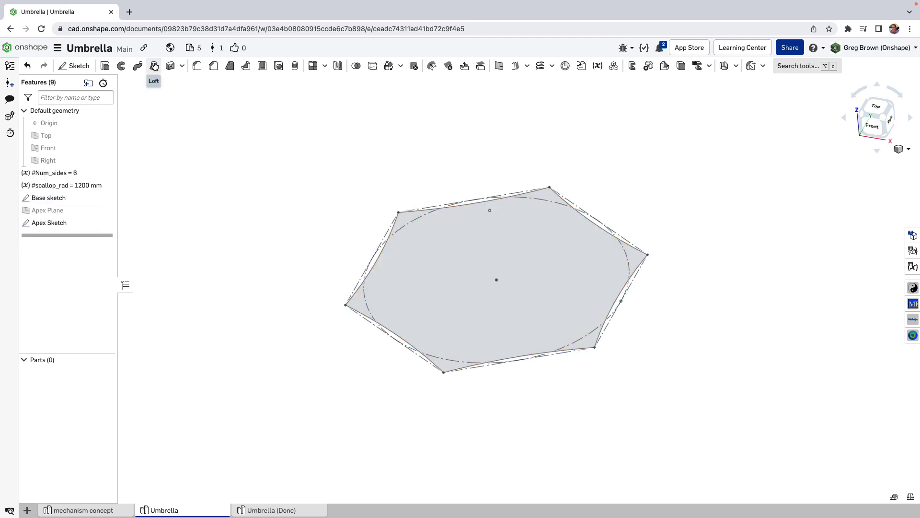
right_drag(280, 177, 415, 228)
click(438, 276)
mouse_move(390, 164)
right_down()
mouse_move(381, 209)
mouse_move(396, 162)
right_up()
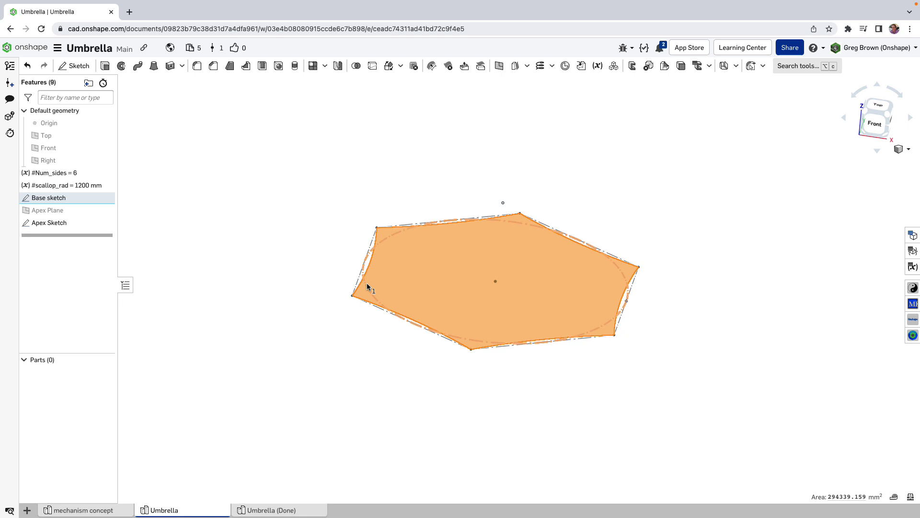
right_drag(565, 176, 574, 147)
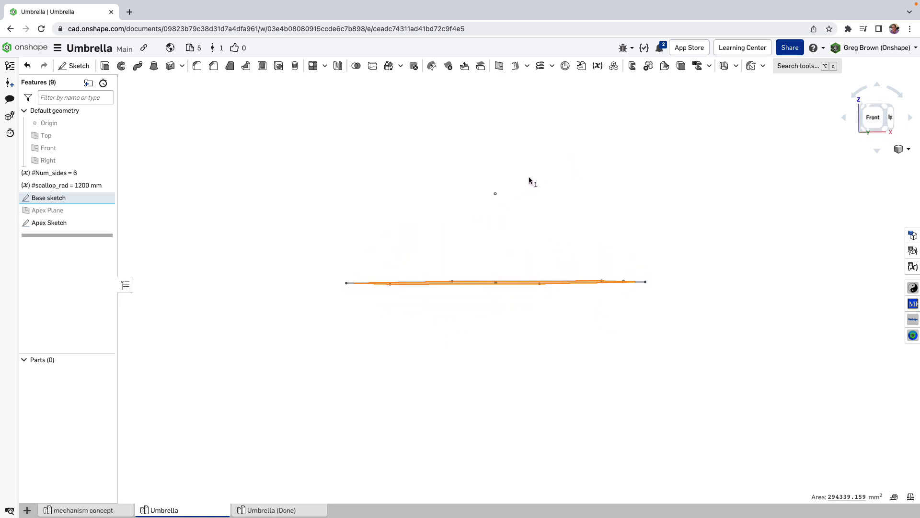
right_drag(530, 180, 544, 179)
click(641, 144)
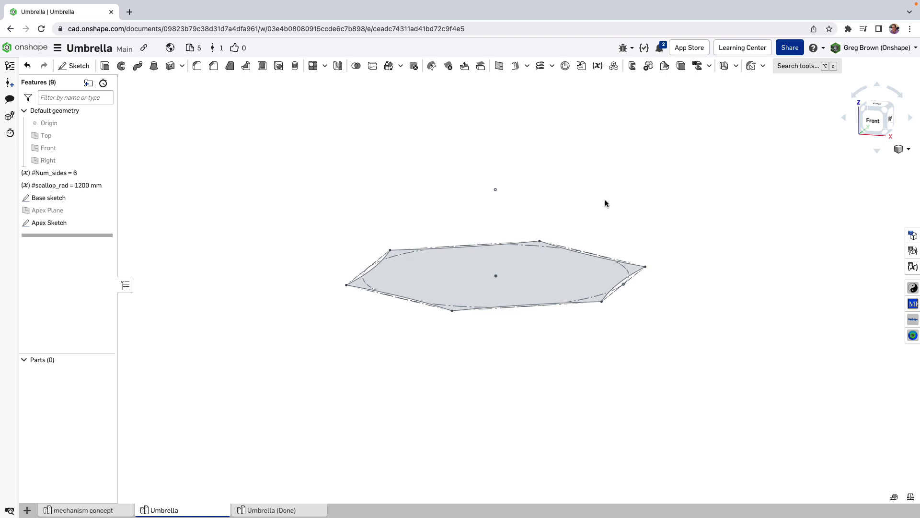
Tilt the view down and select the lower-left, upper-left and top scallop arcs.
scroll(364, 289, up, 4)
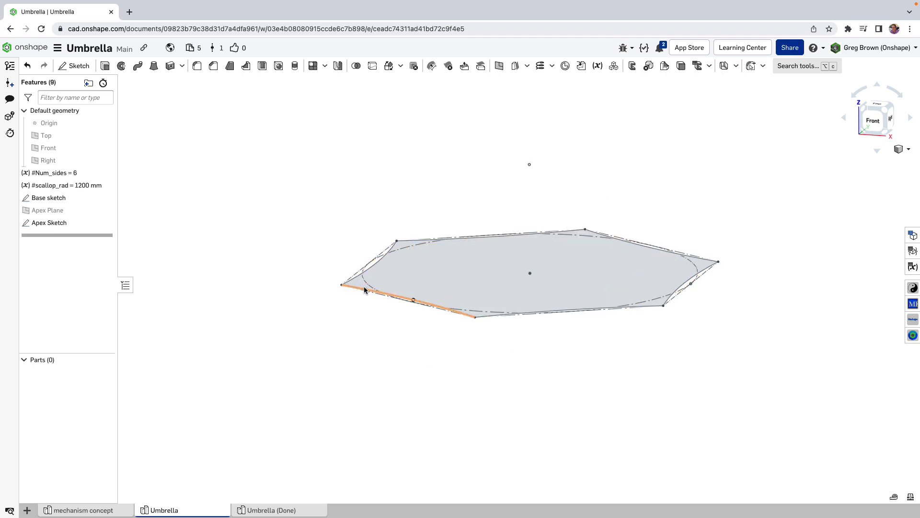
right_drag(367, 288, 365, 300)
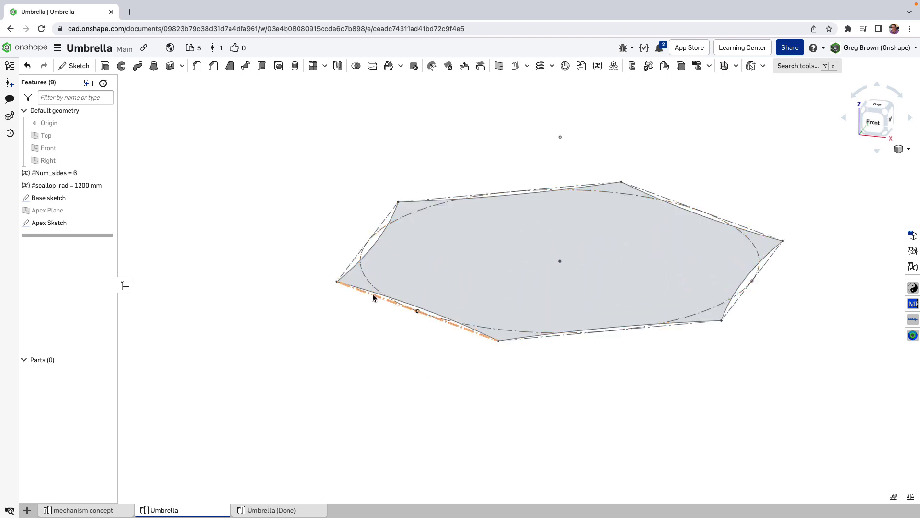
click(355, 272)
click(449, 201)
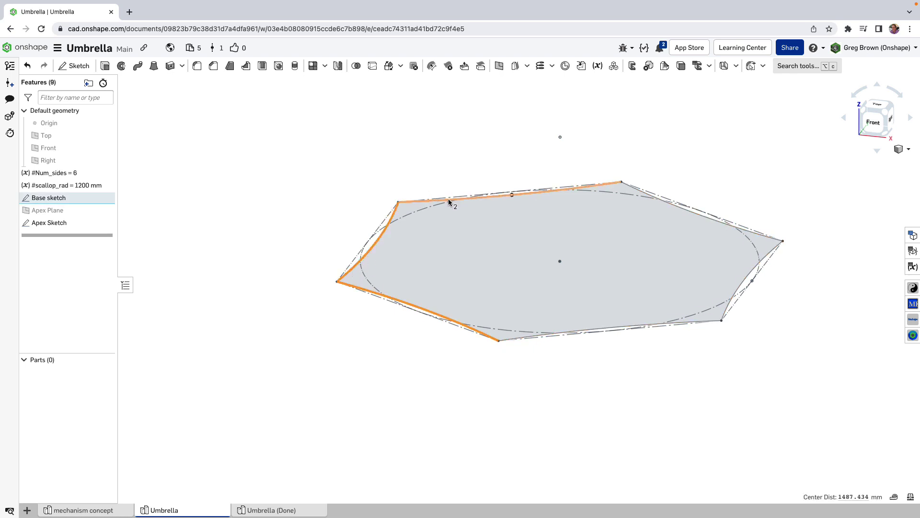
click(483, 200)
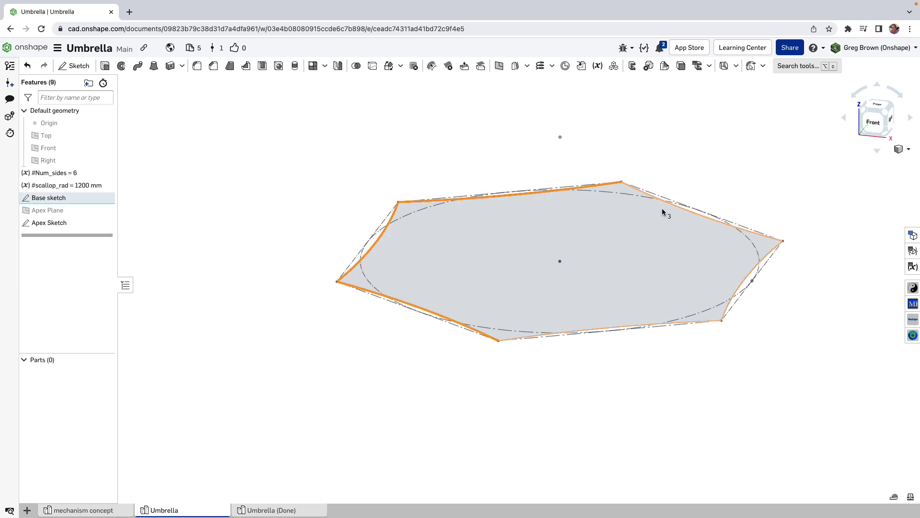
click(564, 94)
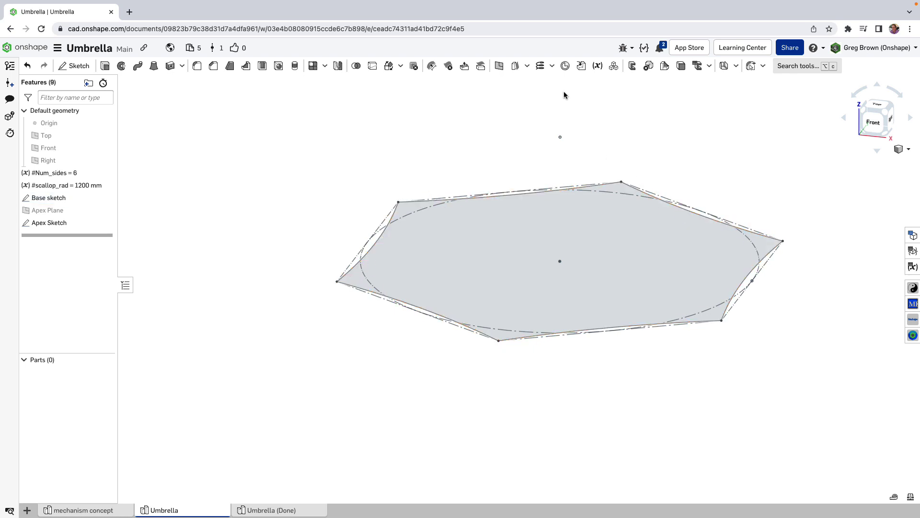
Start a surface loft using the six base sketch edges as its first profile.
click(154, 66)
click(163, 159)
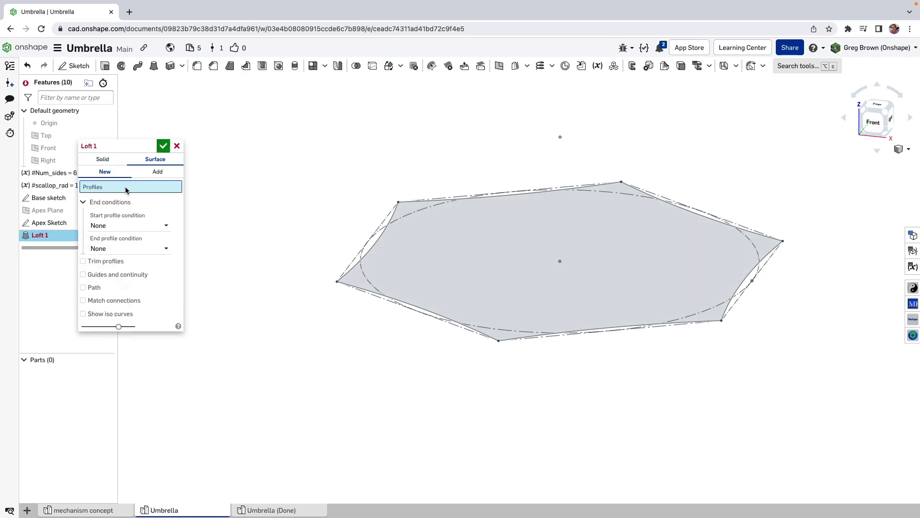
click(359, 261)
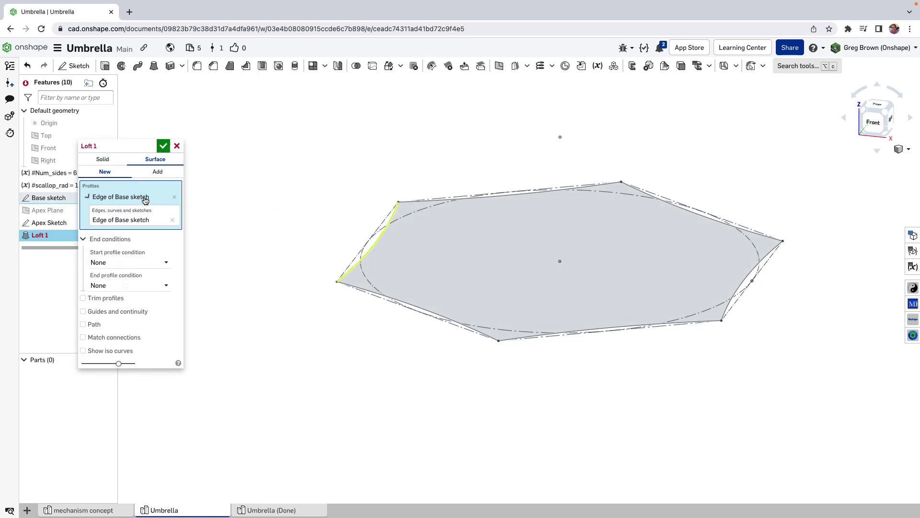
click(503, 194)
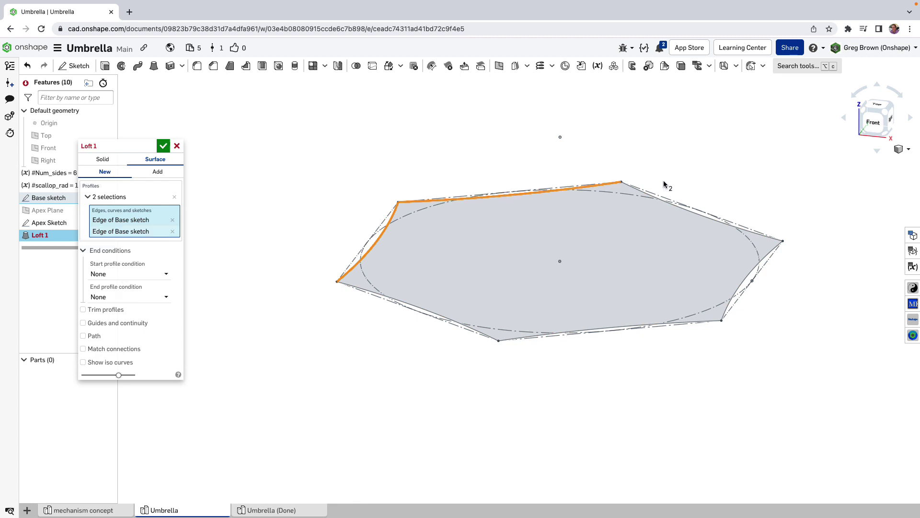
click(643, 193)
click(752, 275)
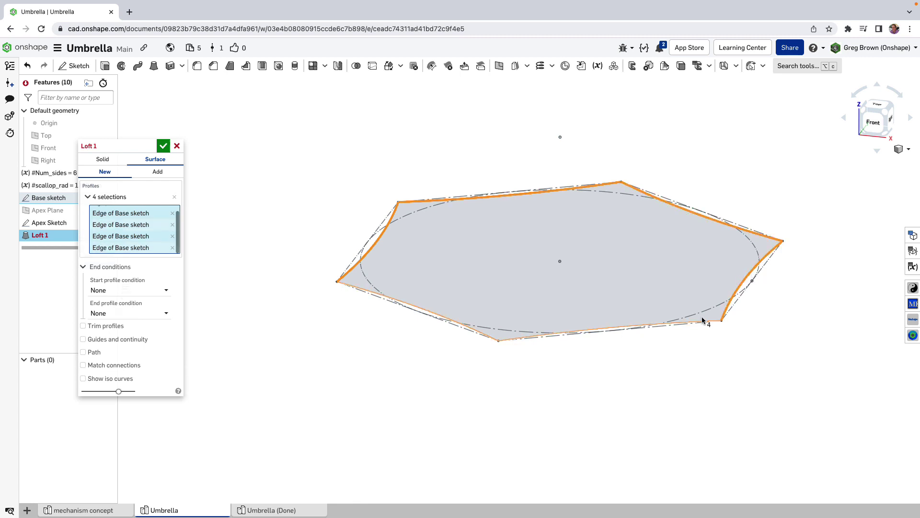
click(622, 330)
click(479, 334)
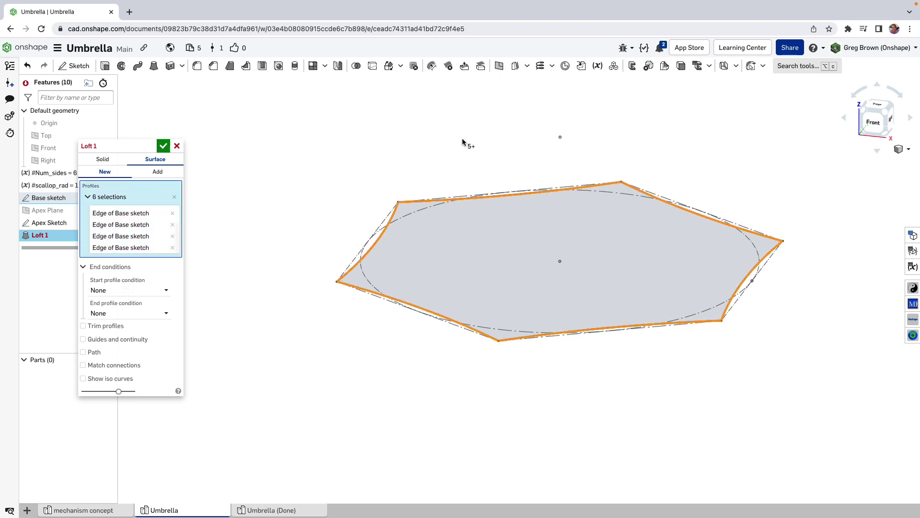
Add the apex point as the final loft profile and accept Loft 1.
key(Up)
key(Up)
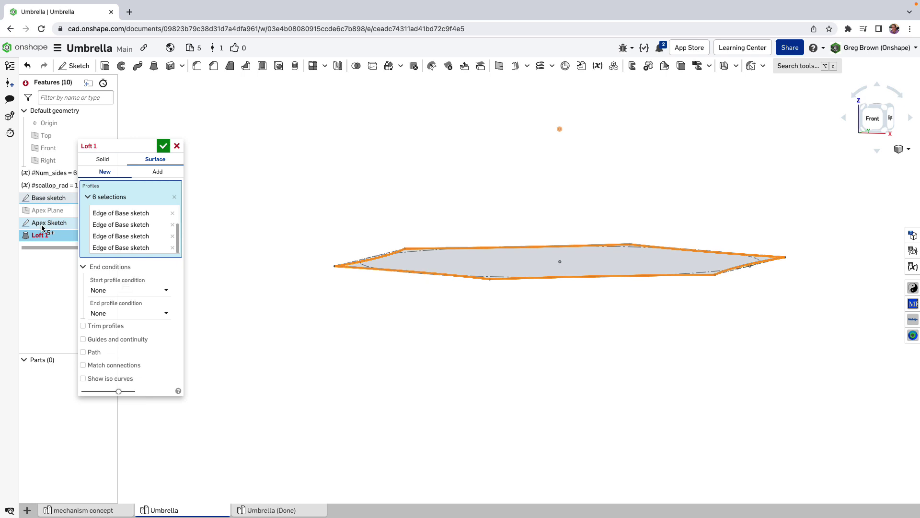
click(559, 130)
right_drag(511, 317, 493, 369)
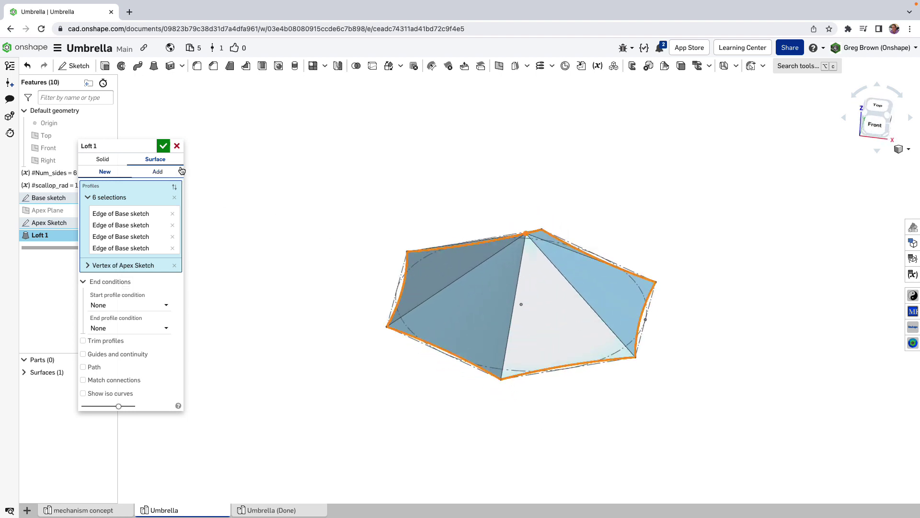
click(162, 145)
right_drag(431, 182, 564, 256)
In the variable table, change scallop_rad from 1200 to 800 mm after a trial value.
click(913, 274)
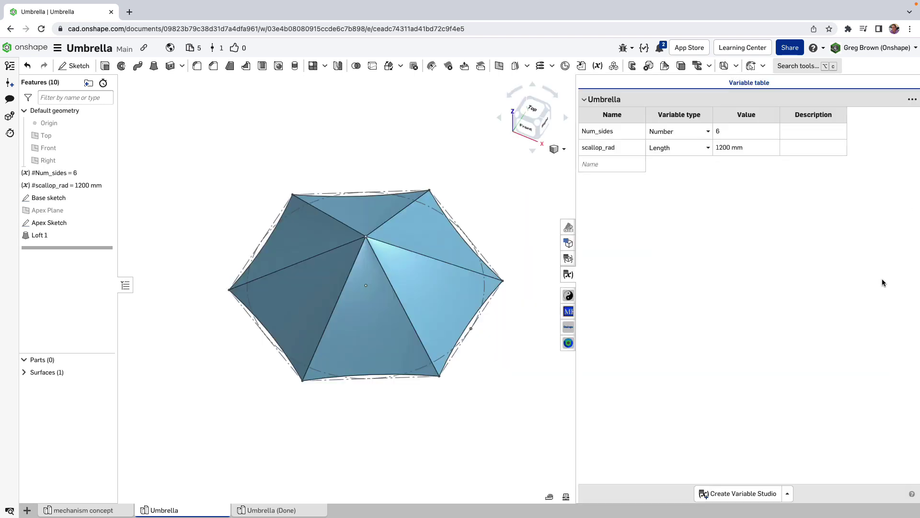
click(730, 148)
text(600)
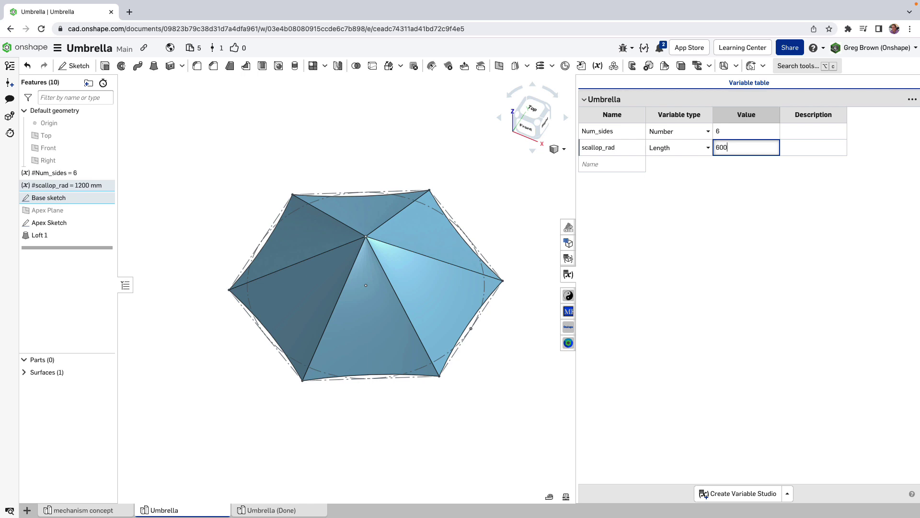
key(Return)
right_drag(479, 211, 424, 307)
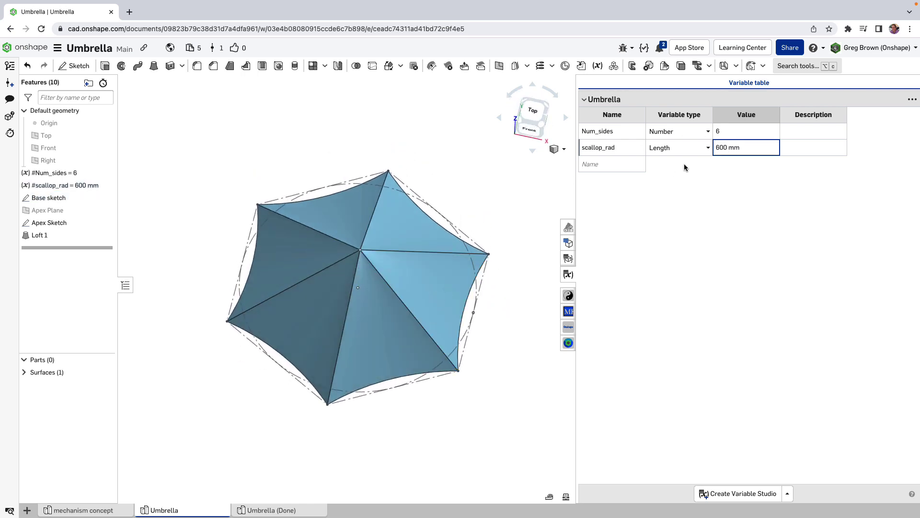
click(731, 147)
text(800)
key(Return)
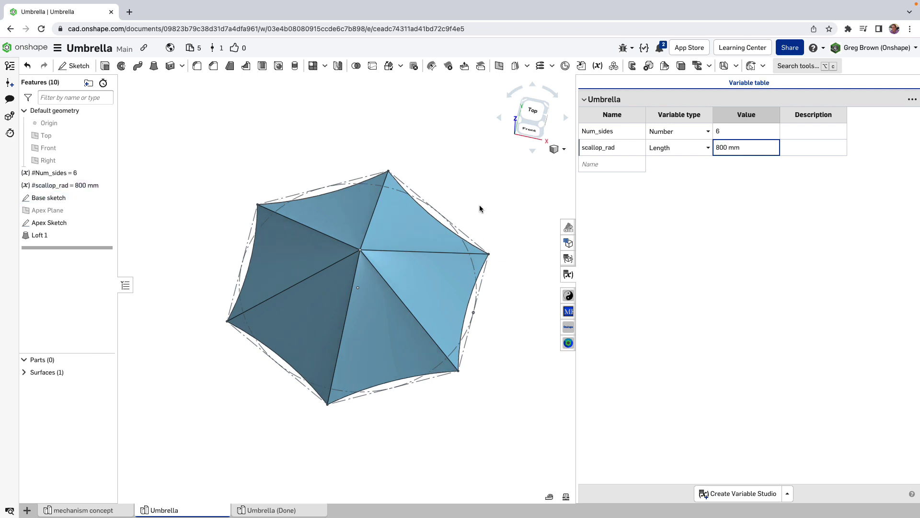
right_drag(485, 207, 488, 181)
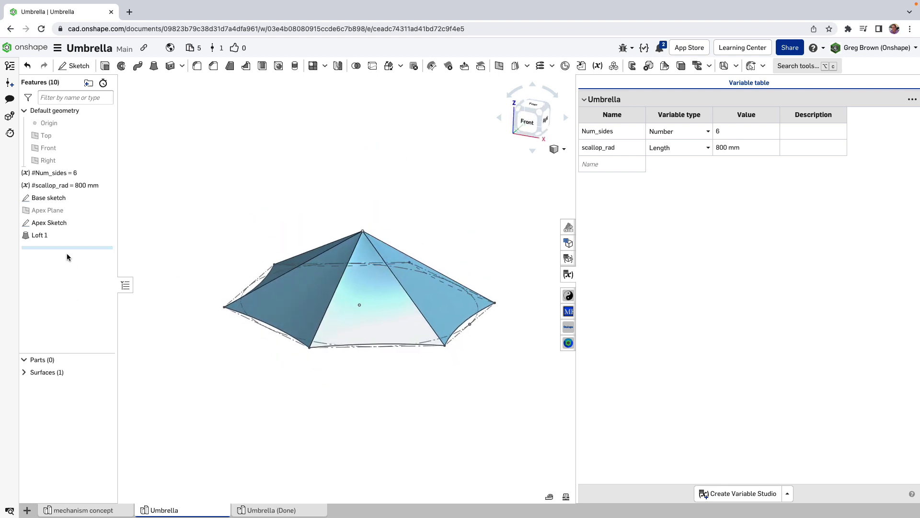
Edit Loft 1, try a Normal to profile start condition, then revert it to None.
right_click(68, 235)
click(98, 254)
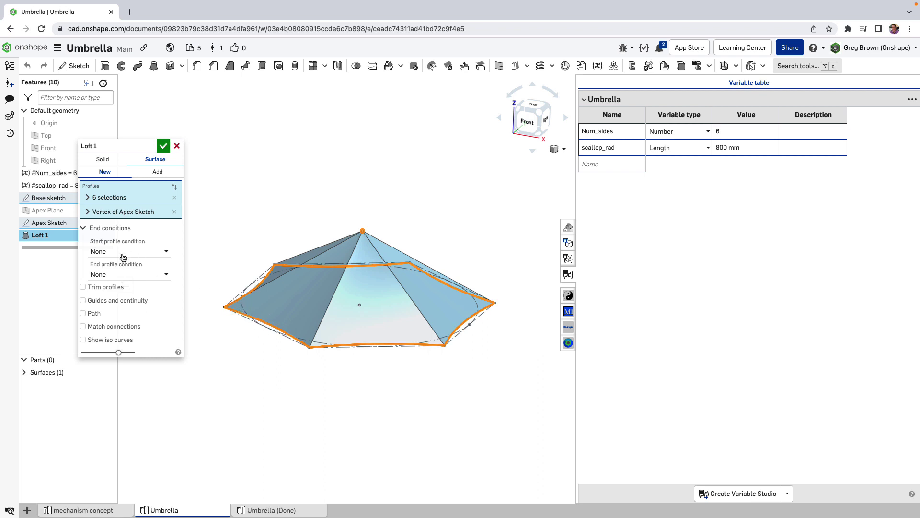
click(123, 252)
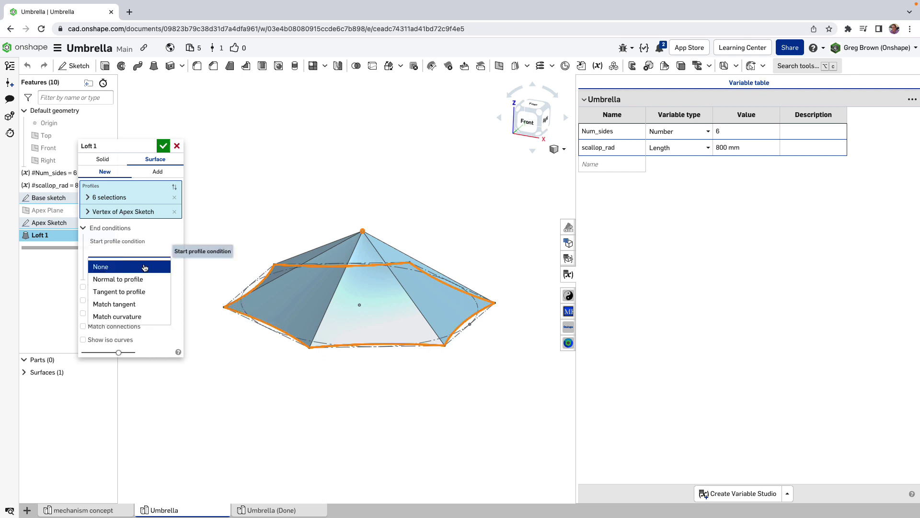
click(143, 279)
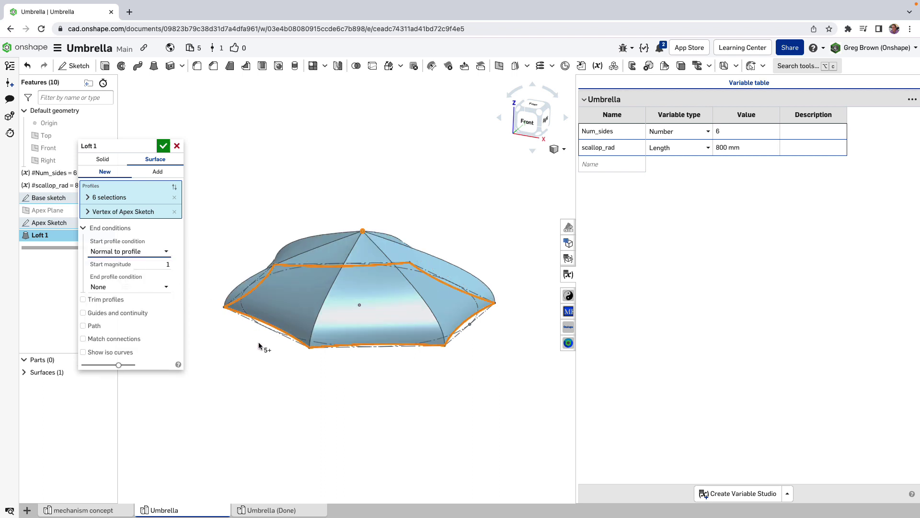
right_drag(261, 345, 332, 351)
click(148, 252)
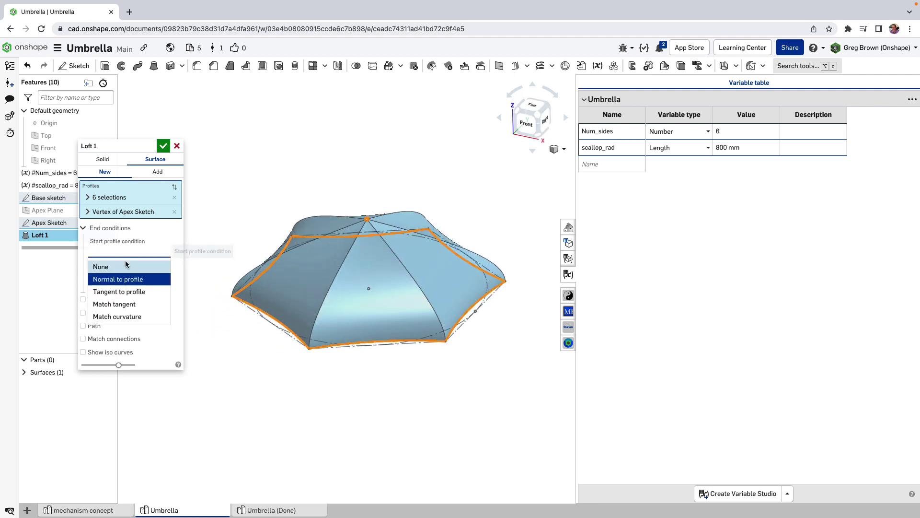
click(126, 264)
right_drag(375, 238, 371, 223)
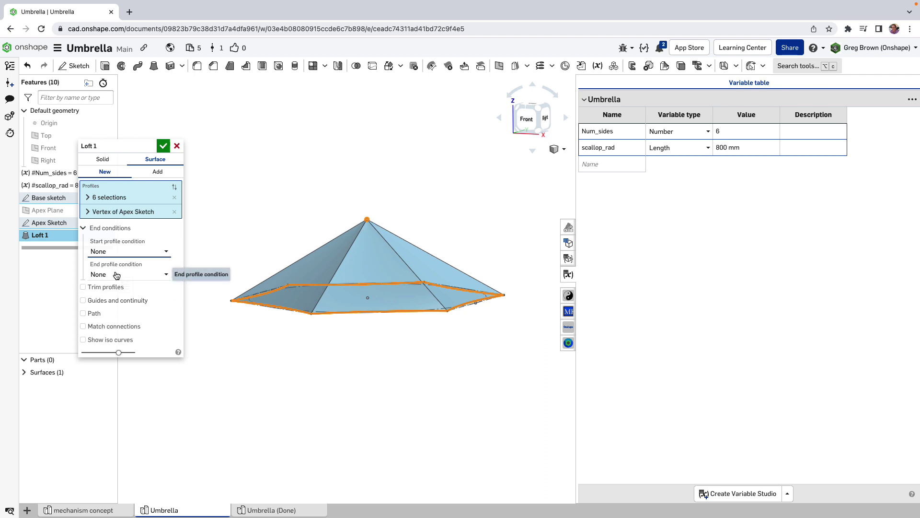
Set Loft 1's end profile condition to Tangent to profile and accept the edit.
click(117, 274)
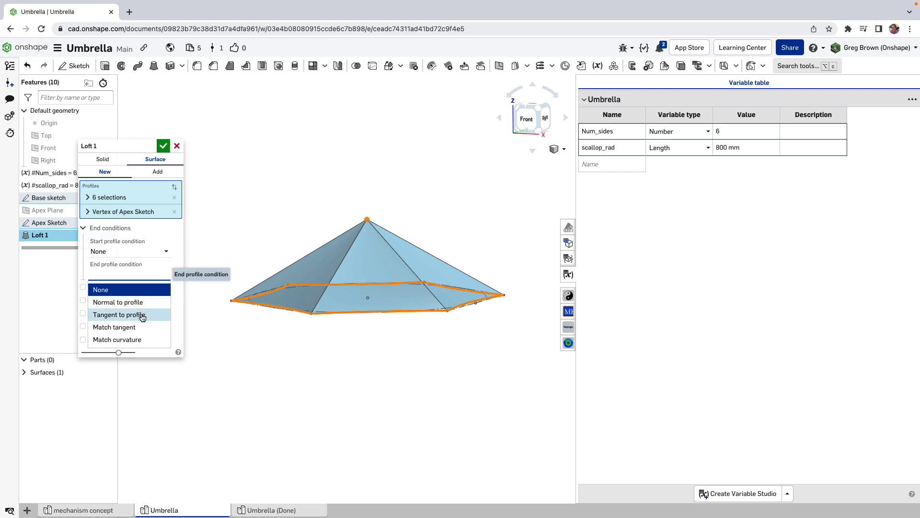
click(143, 315)
right_drag(350, 231, 344, 314)
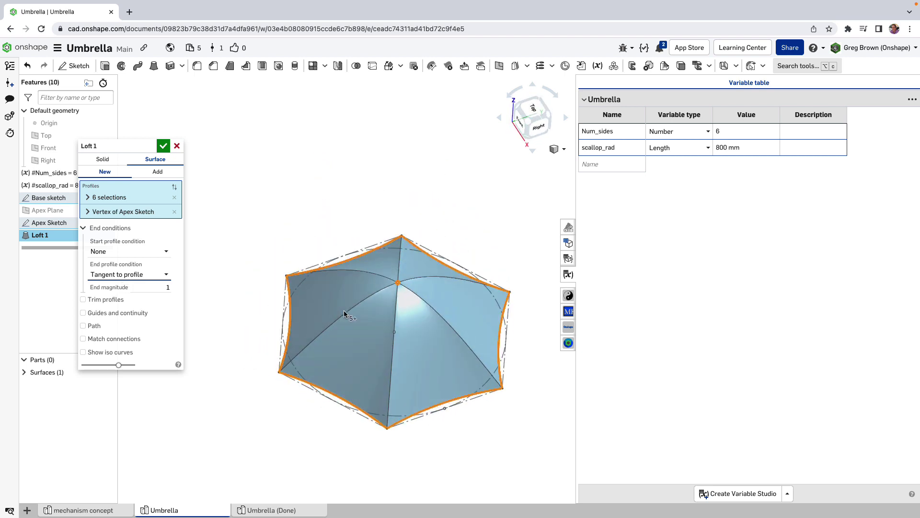
click(163, 146)
right_drag(399, 188, 309, 338)
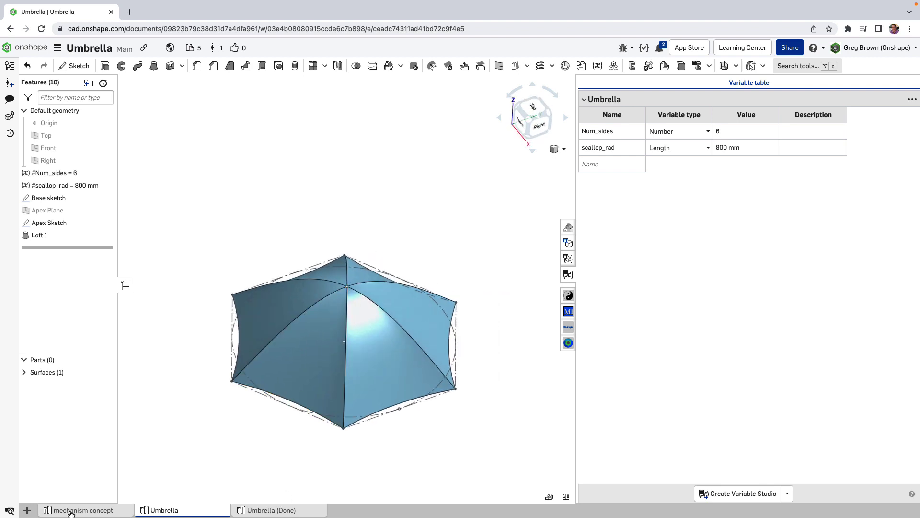
Glance at the mechanism concept document, then return to the Umbrella model and orbit it.
click(70, 511)
click(199, 511)
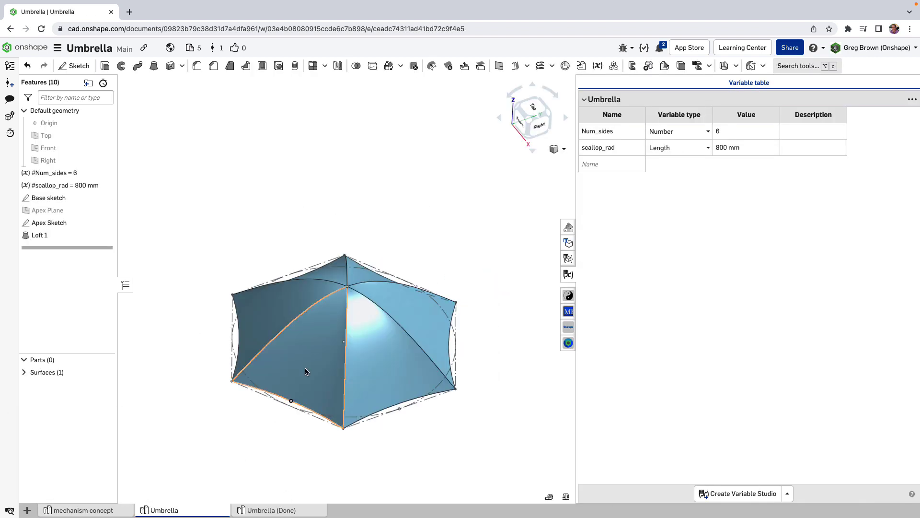
right_drag(305, 371, 363, 310)
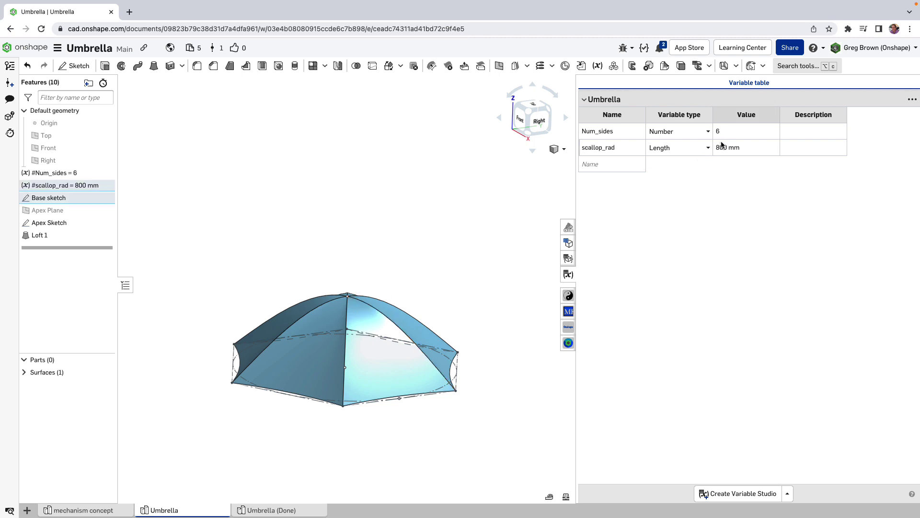
right_drag(465, 223, 455, 238)
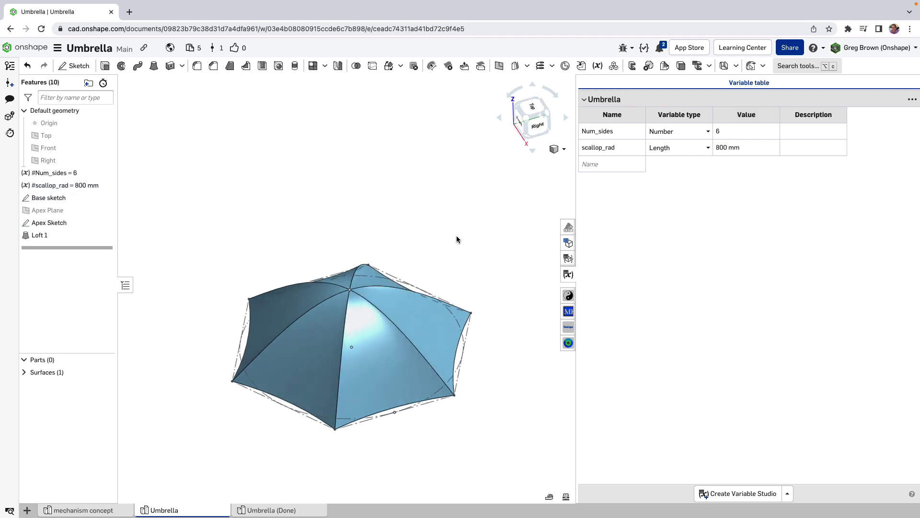
Set Num_sides to 8 and view the eight-sided canopy from the top.
click(741, 132)
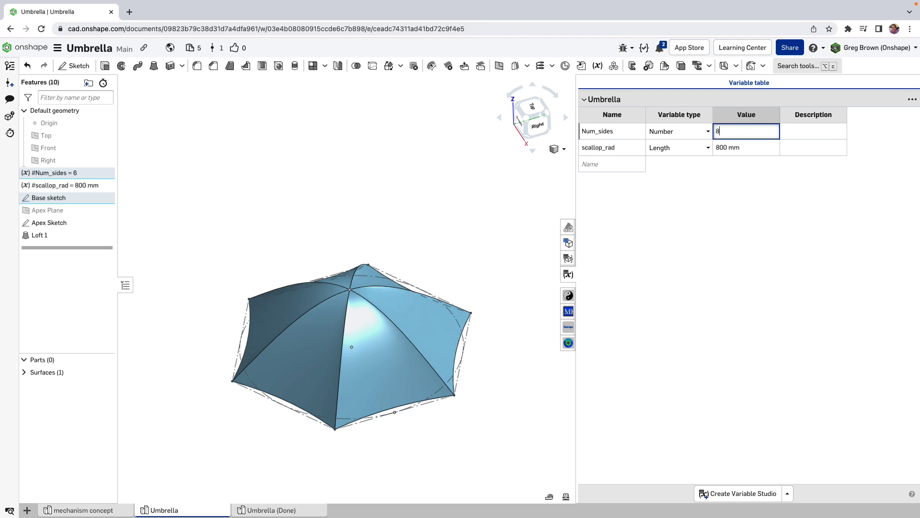
text(8)
key(Return)
right_drag(374, 144, 384, 164)
Edit Loft 1 and switch it from a surface loft to a Solid loft.
right_click(55, 238)
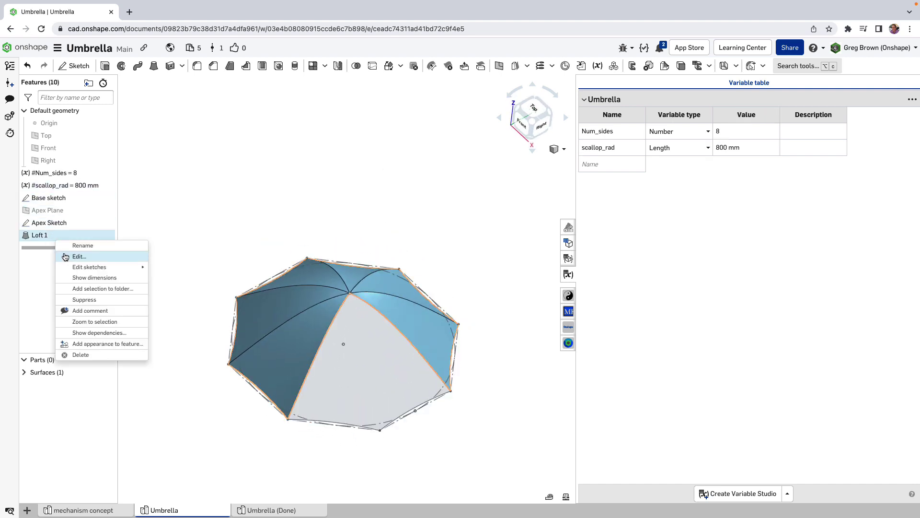
click(65, 257)
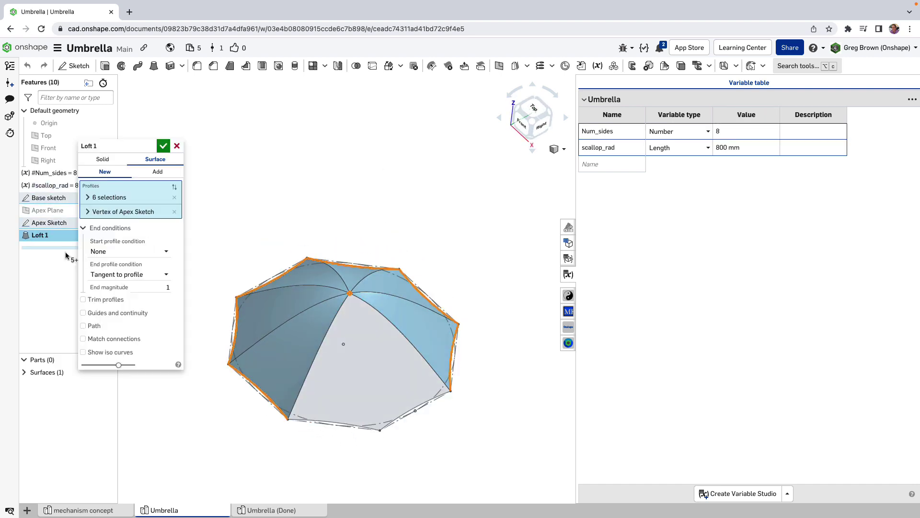
click(98, 197)
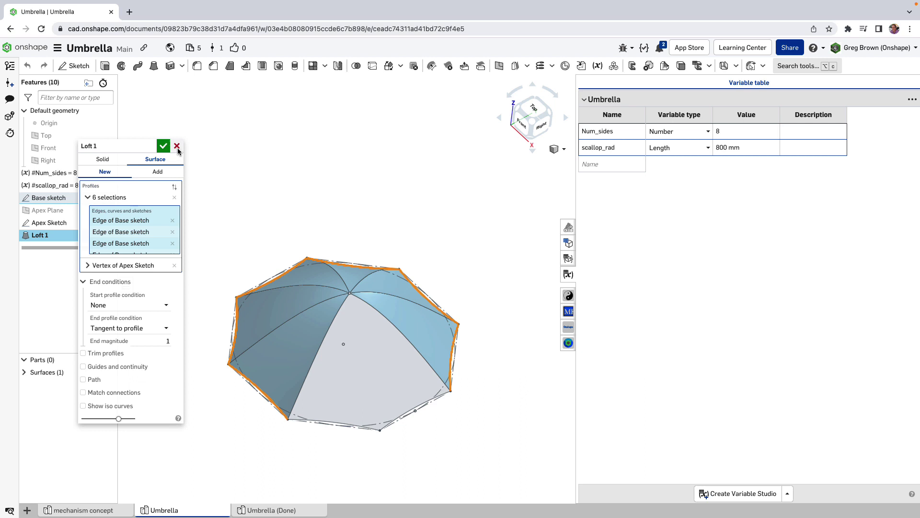
click(102, 159)
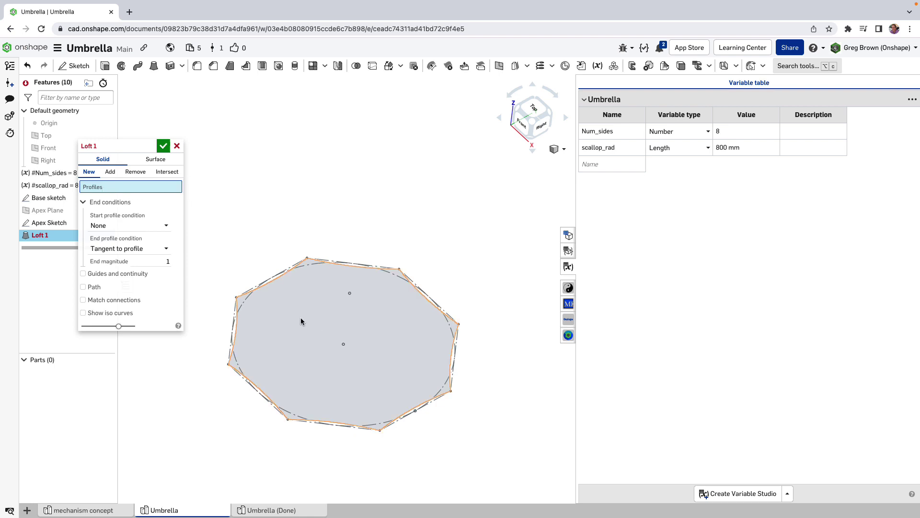
Pick the octagonal base sketch face and the apex vertex as the solid loft's profiles.
right_drag(458, 206, 450, 196)
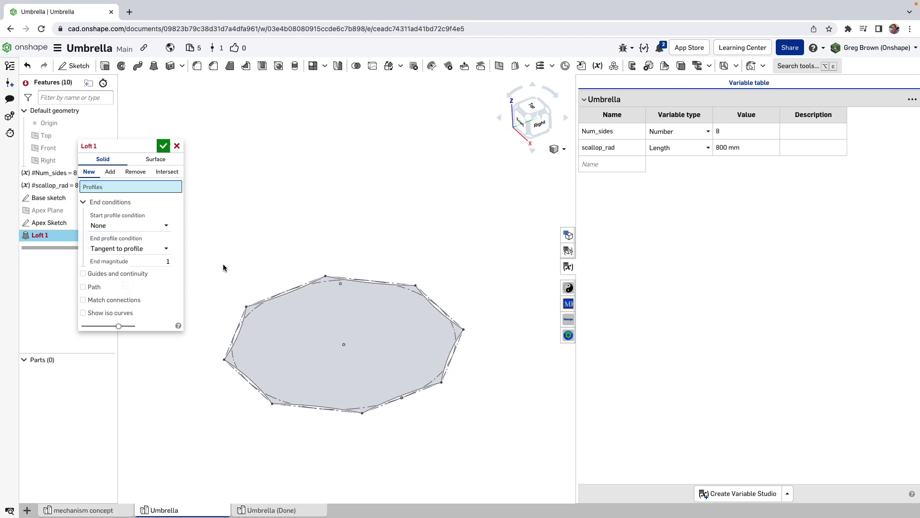
click(432, 342)
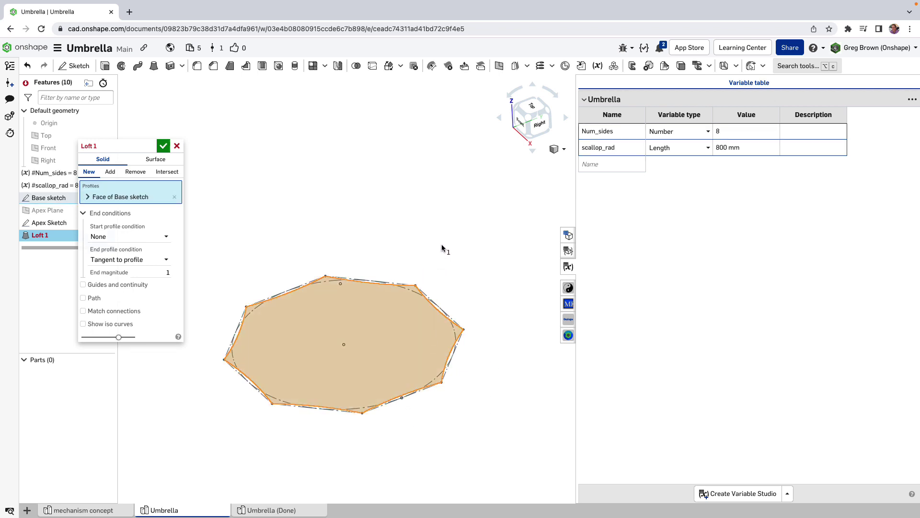
mouse_move(442, 246)
right_down()
mouse_move(441, 230)
mouse_move(435, 238)
right_up()
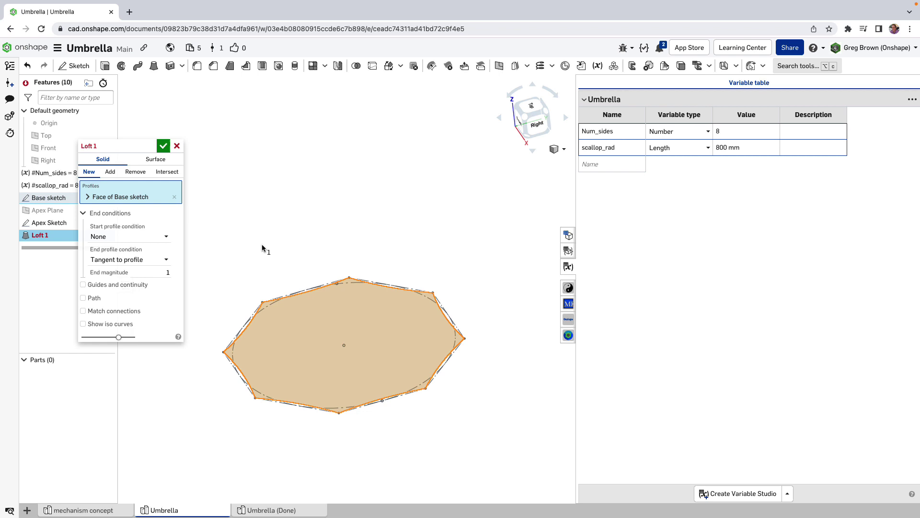
right_drag(322, 235, 339, 214)
click(338, 272)
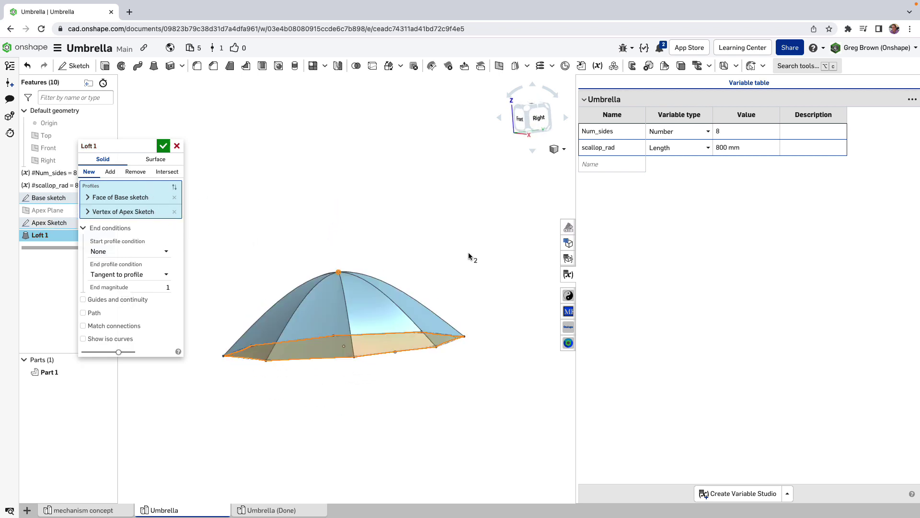
mouse_move(470, 257)
right_down()
mouse_move(464, 246)
mouse_move(362, 260)
right_up()
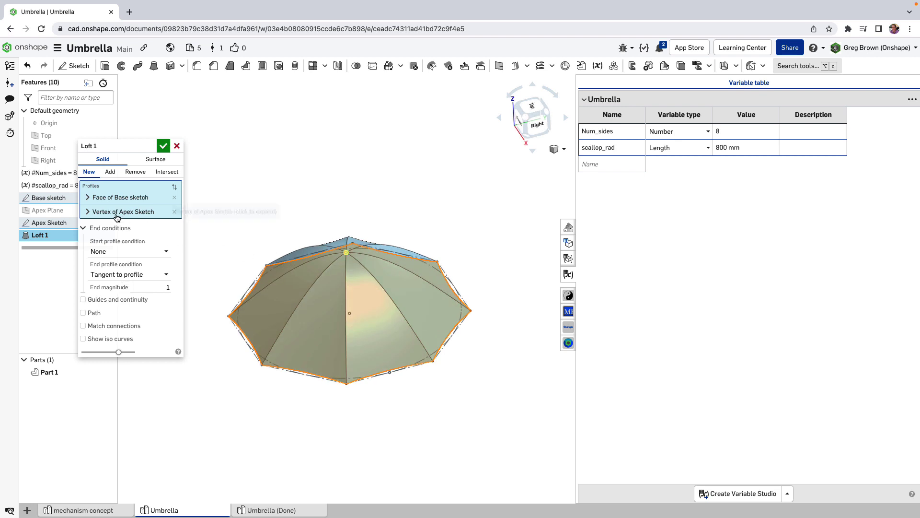
right_drag(339, 219, 376, 242)
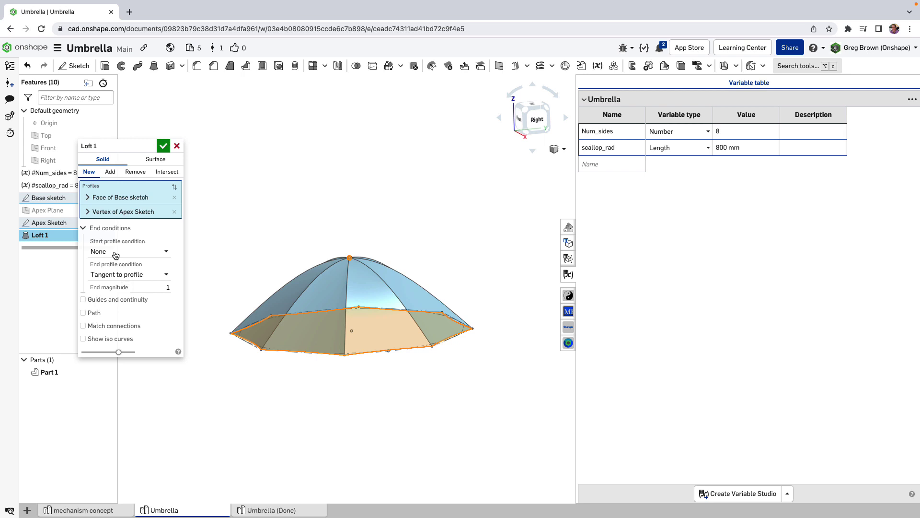
Set the loft's start profile condition to None, keeping the Tangent to profile end.
click(103, 252)
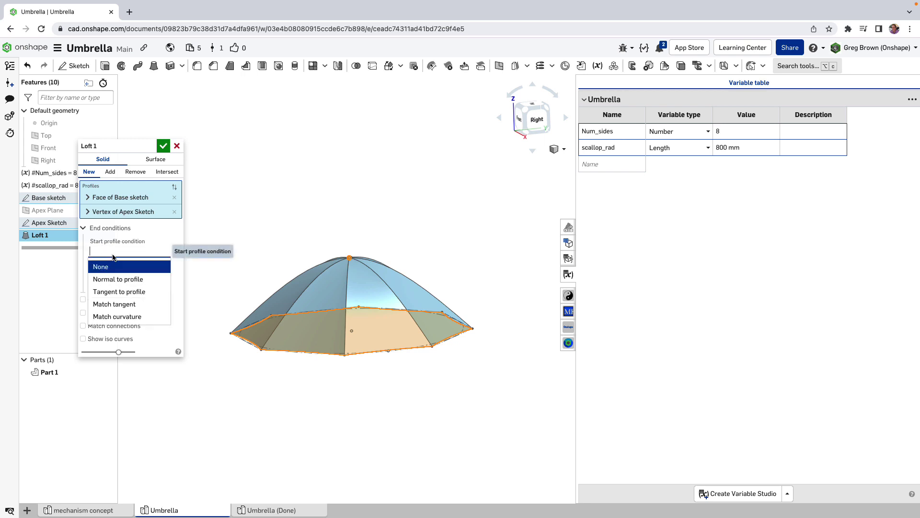
click(151, 282)
right_drag(335, 246, 301, 246)
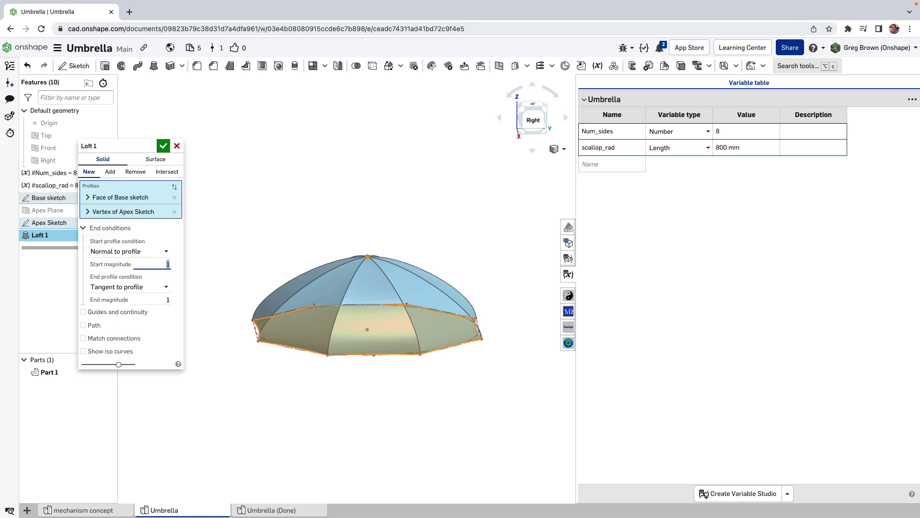
right_drag(506, 187, 452, 198)
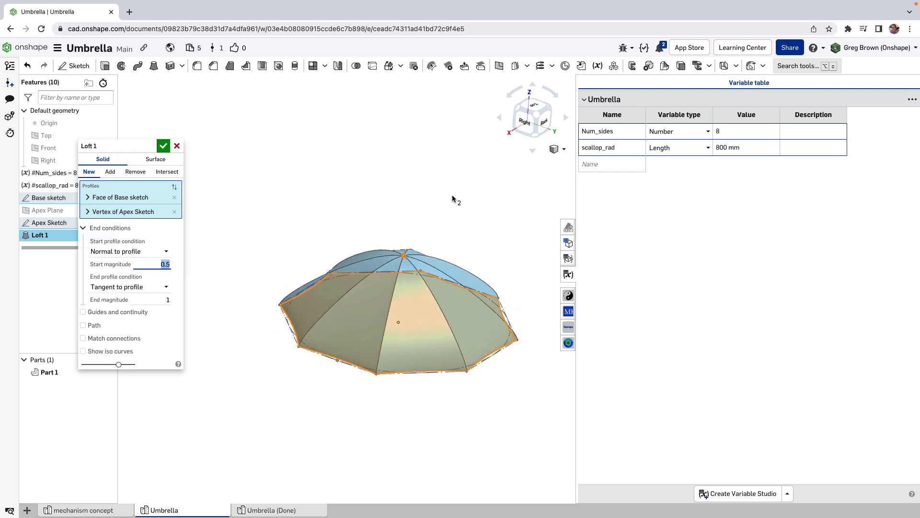
click(139, 252)
click(139, 266)
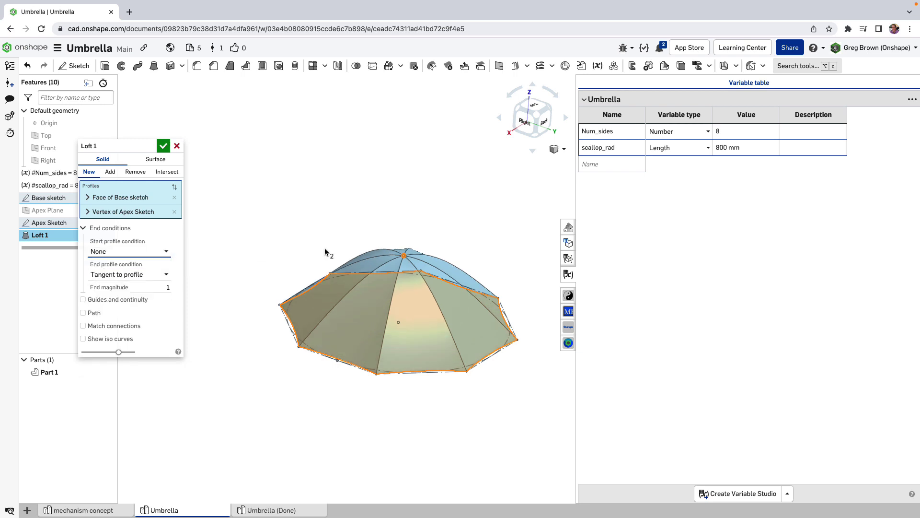
key(shift+4)
right_drag(337, 230, 234, 230)
Accept the solid loft and reopen Apex Plane for editing with the full loft previewed.
click(163, 145)
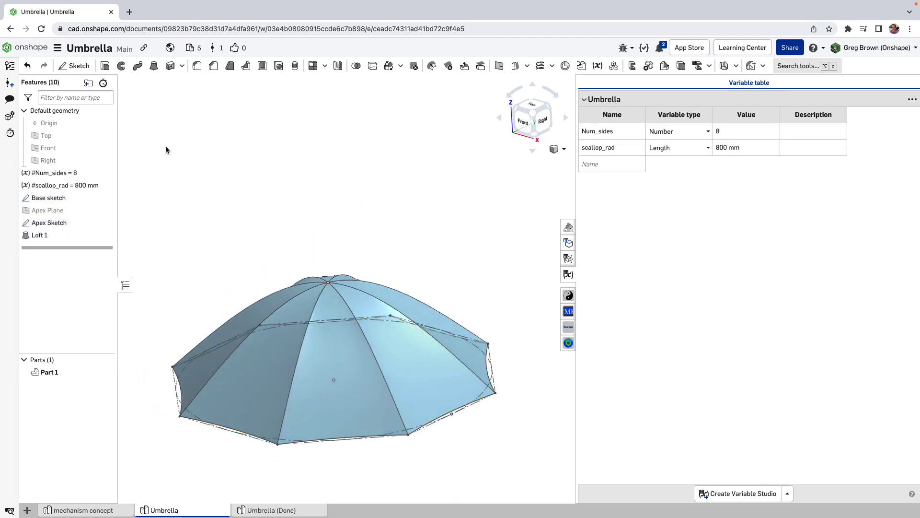
right_click(102, 210)
click(143, 228)
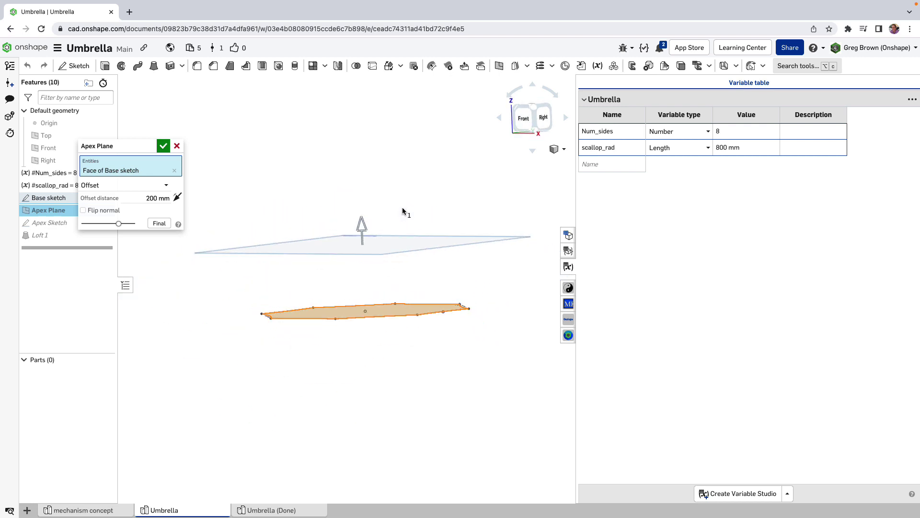
click(159, 224)
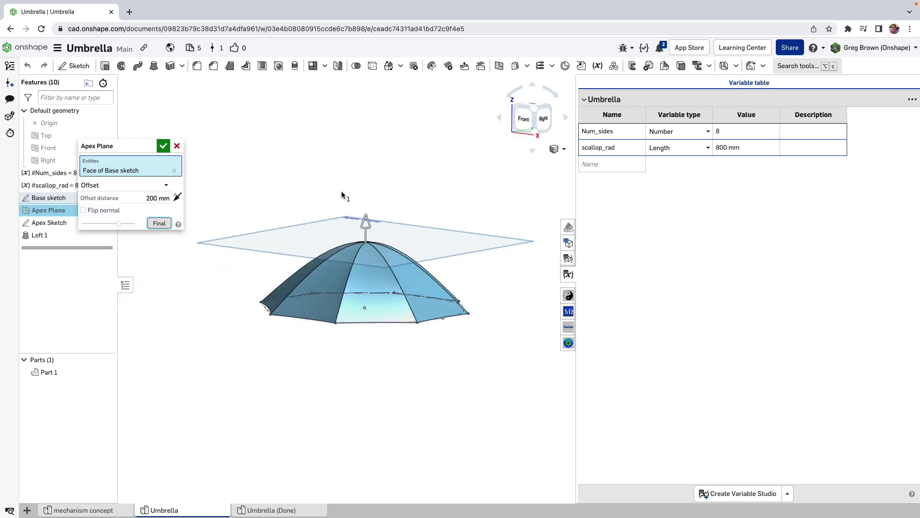
Drag the Apex Plane offset down to 135 mm and accept it.
mouse_move(367, 220)
mouse_down()
mouse_move(380, 173)
mouse_move(370, 213)
mouse_up()
right_drag(370, 213, 356, 270)
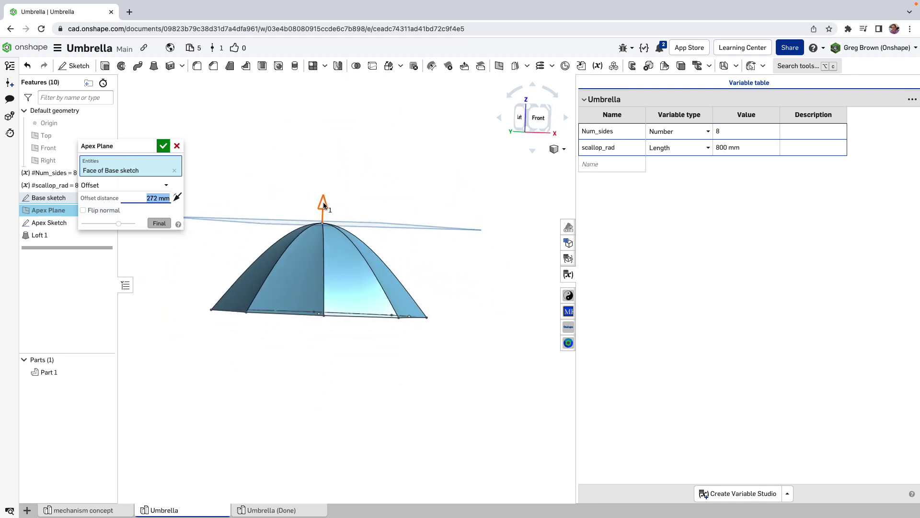
drag(324, 205, 323, 250)
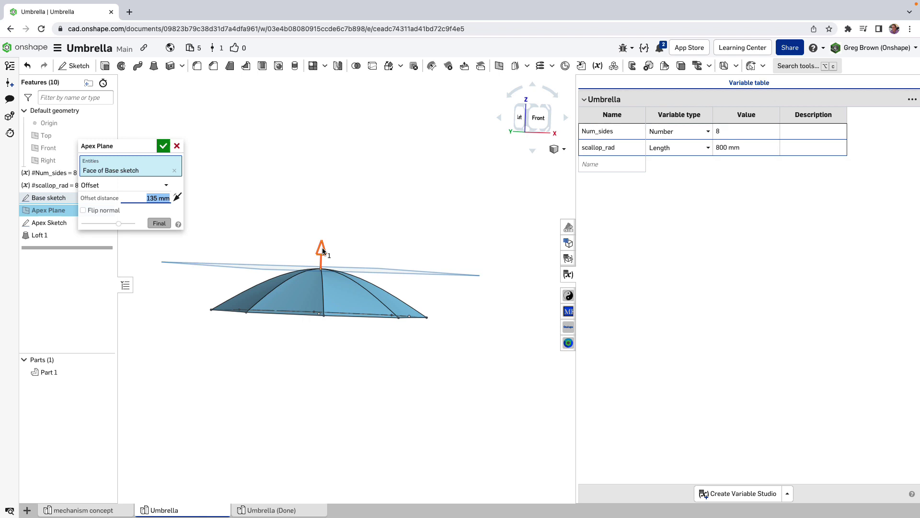
right_drag(322, 249, 348, 182)
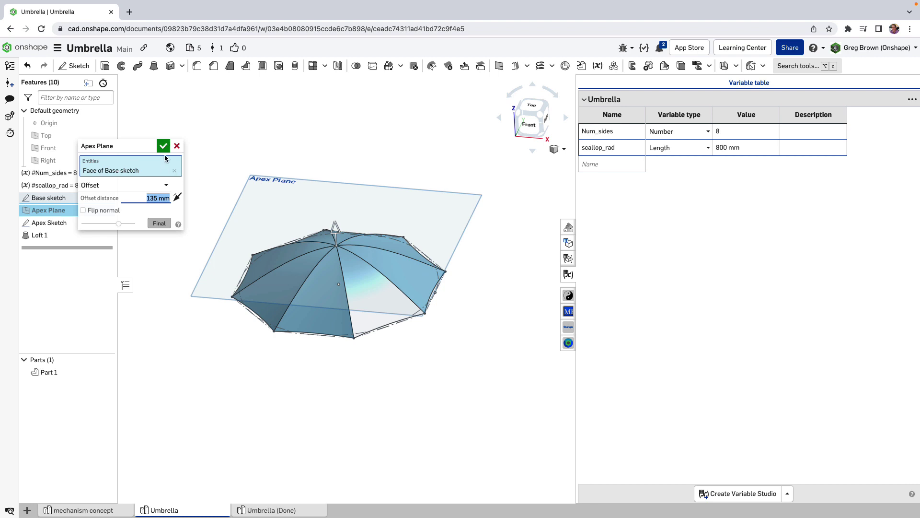
click(164, 146)
key(1)
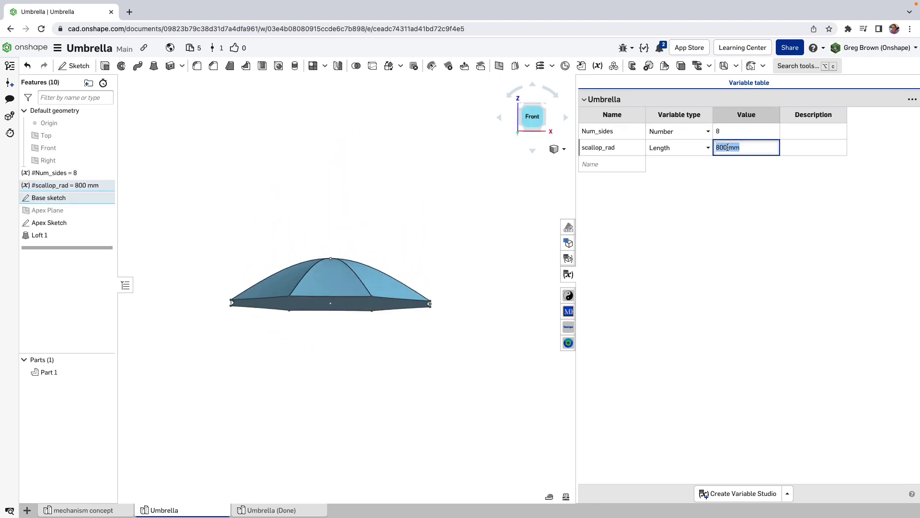
Set the scallop_rad variable to 600 mm.
right_drag(431, 240, 431, 294)
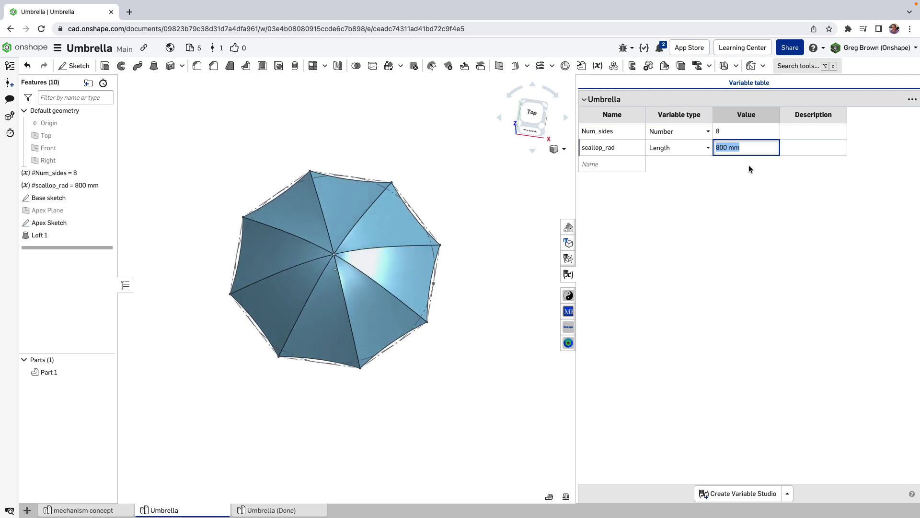
text(600)
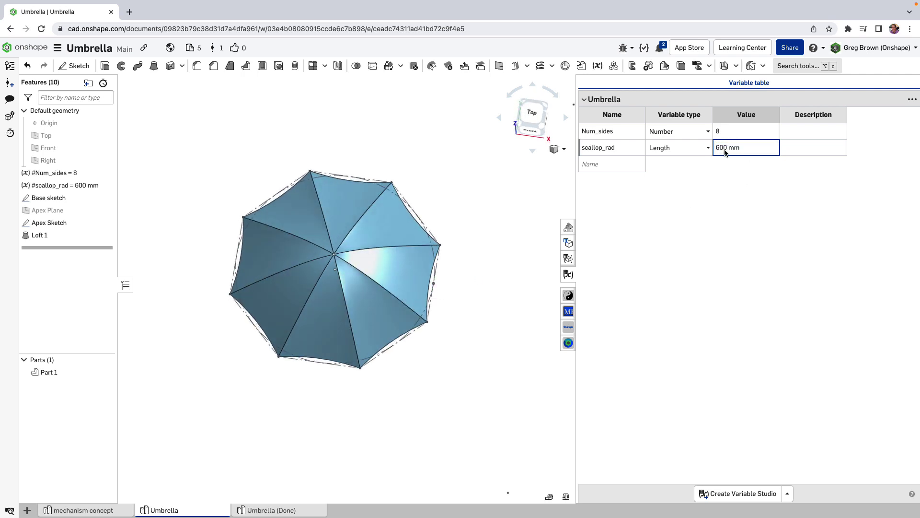
right_drag(448, 223, 456, 177)
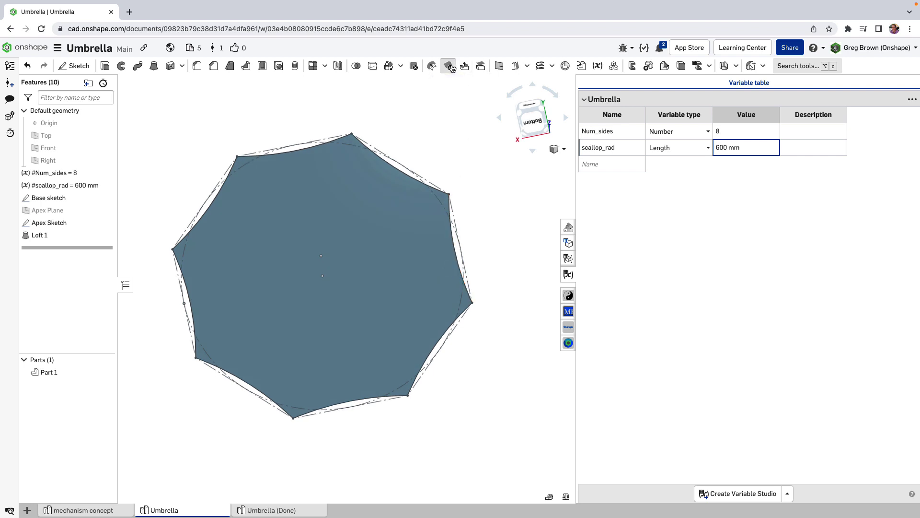
Delete Loft 1's bottom face, leaving it open as Surface 1, and inspect the shell.
click(450, 66)
click(335, 213)
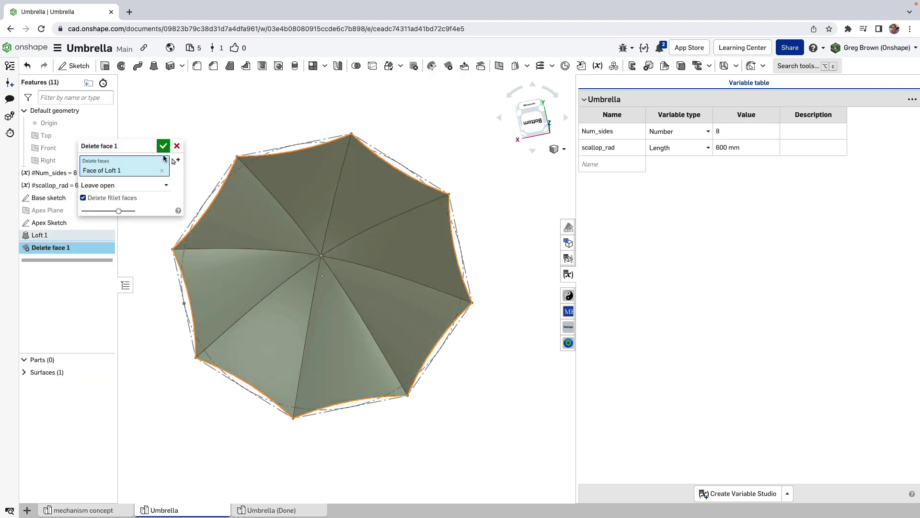
click(163, 146)
right_drag(268, 159, 58, 417)
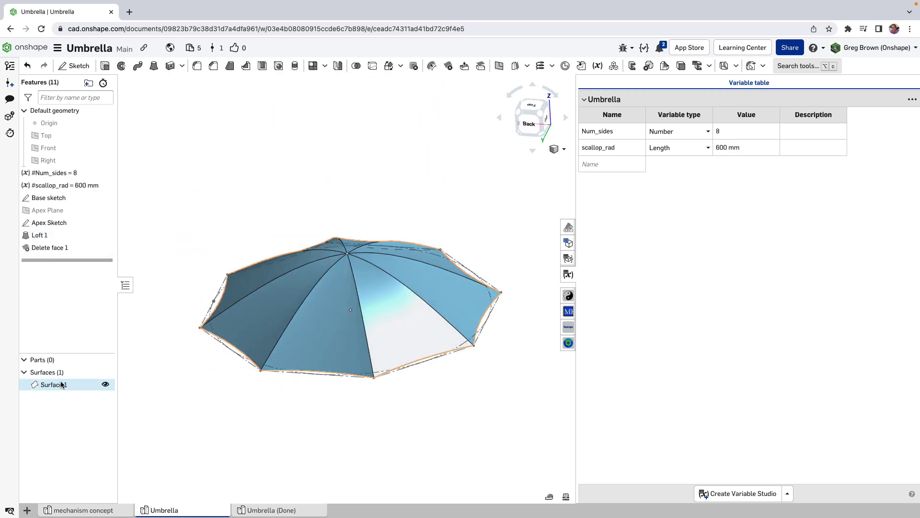
click(58, 384)
right_drag(262, 398, 160, 404)
click(160, 404)
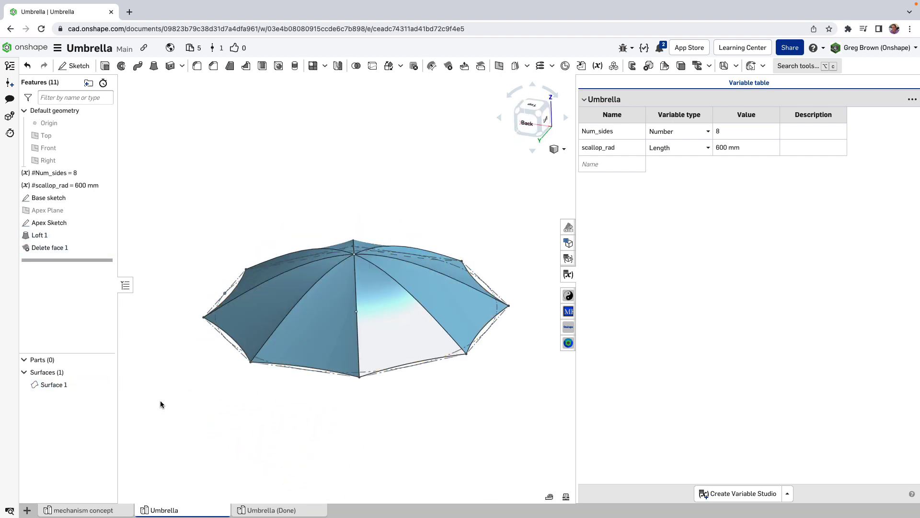
right_drag(234, 380, 359, 353)
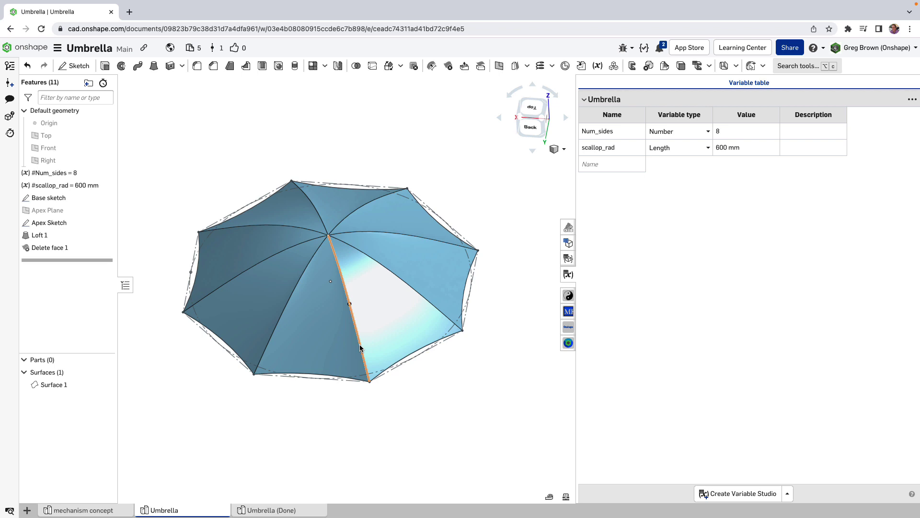
Hide all sketches and view the open canopy from below.
key(y)
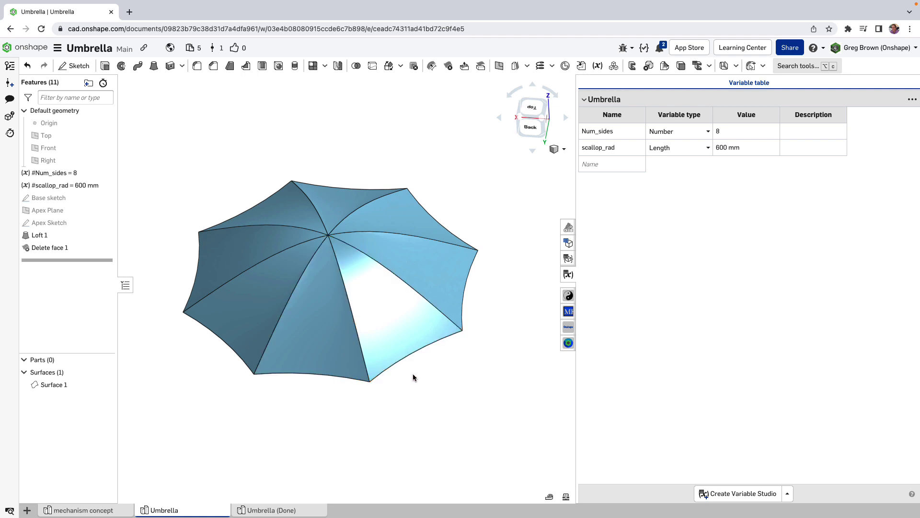
right_drag(413, 377, 403, 405)
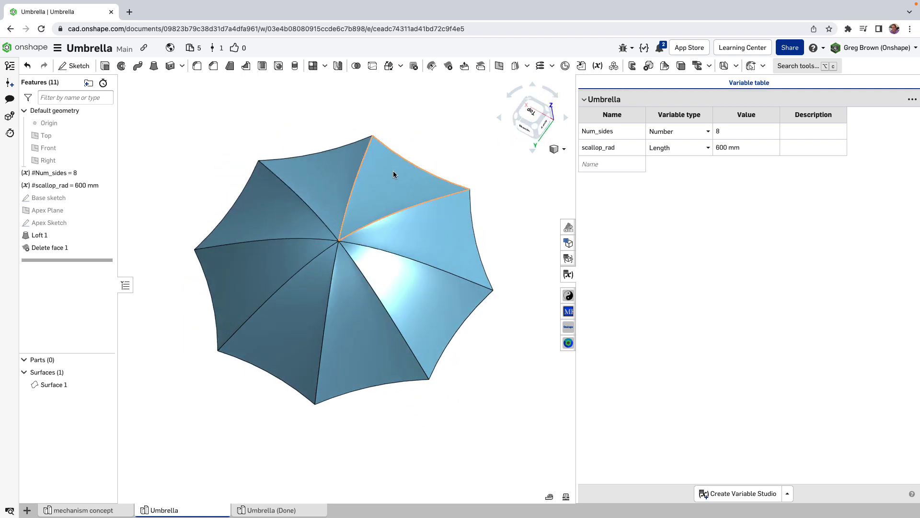
right_drag(343, 179, 344, 185)
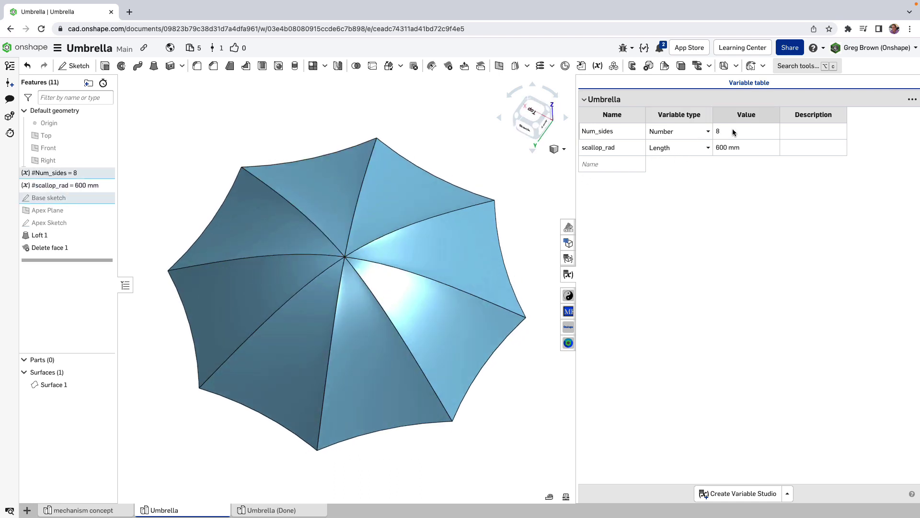
right_drag(411, 253, 423, 173)
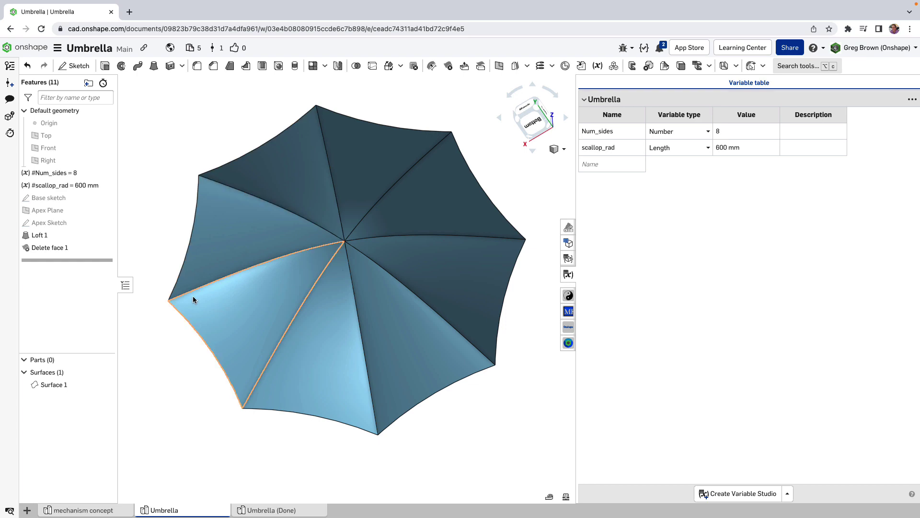
Show the Base sketch outline again around the open canopy.
click(57, 203)
key(Up)
key(Up)
key(Up)
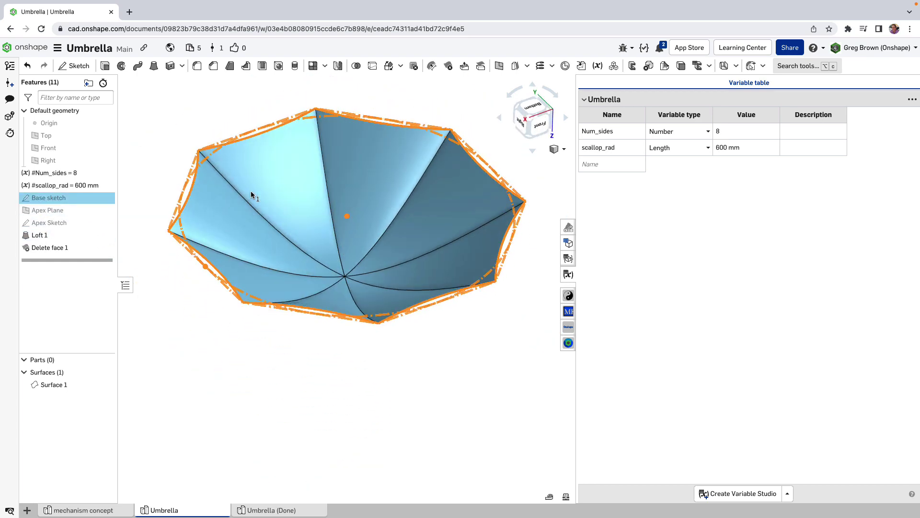
click(175, 322)
key(Up)
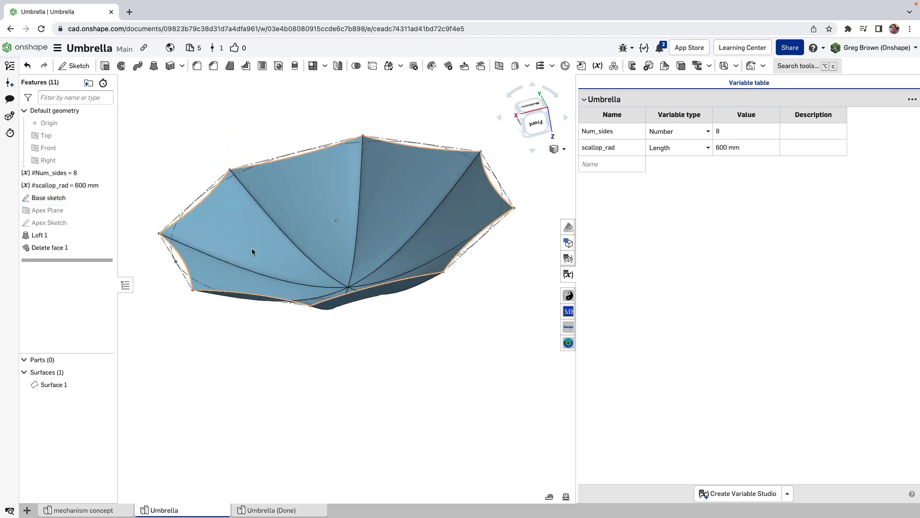
mouse_move(239, 357)
right_down()
mouse_move(236, 329)
mouse_move(231, 362)
right_up()
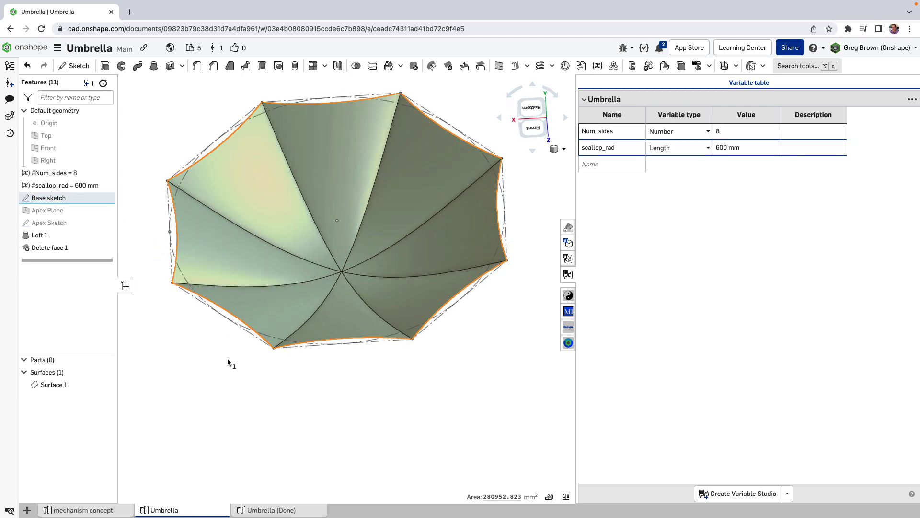
right_drag(219, 200, 375, 285)
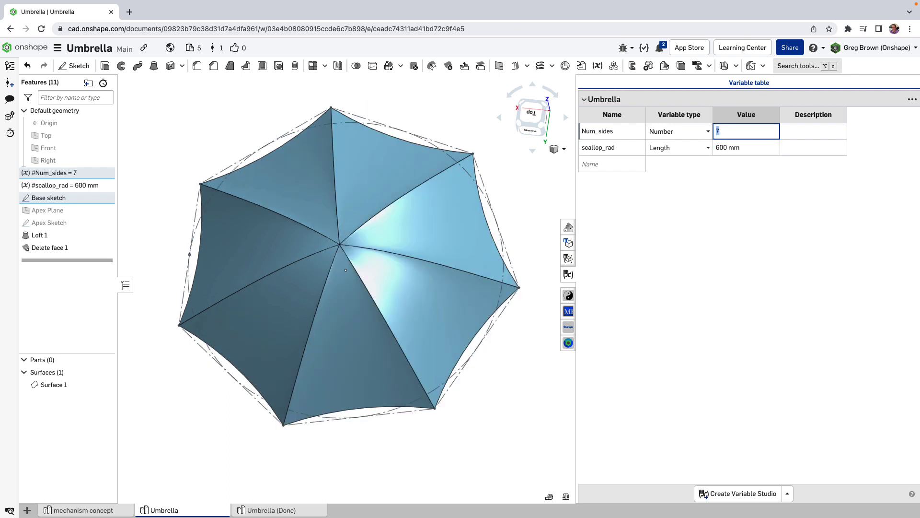
Set Num_sides to 13 and orbit to inspect the thirteen-panel canopy.
right_drag(542, 226, 452, 241)
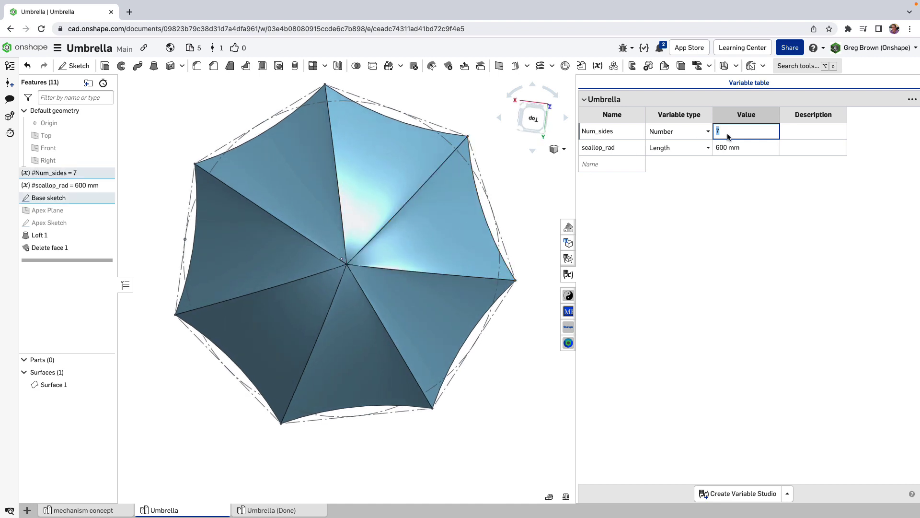
text(1)
key(Return)
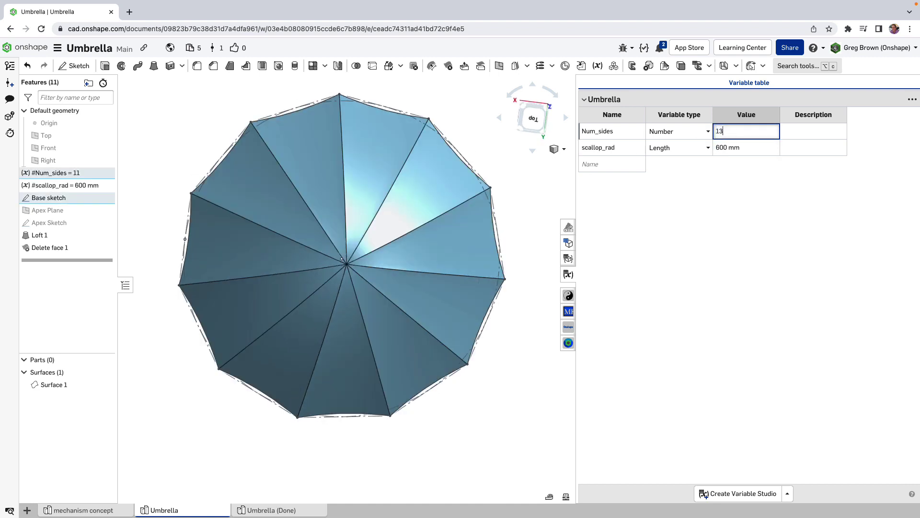
key(Return)
right_drag(399, 302, 383, 271)
mouse_move(363, 319)
right_down()
mouse_move(357, 343)
mouse_move(359, 327)
right_up()
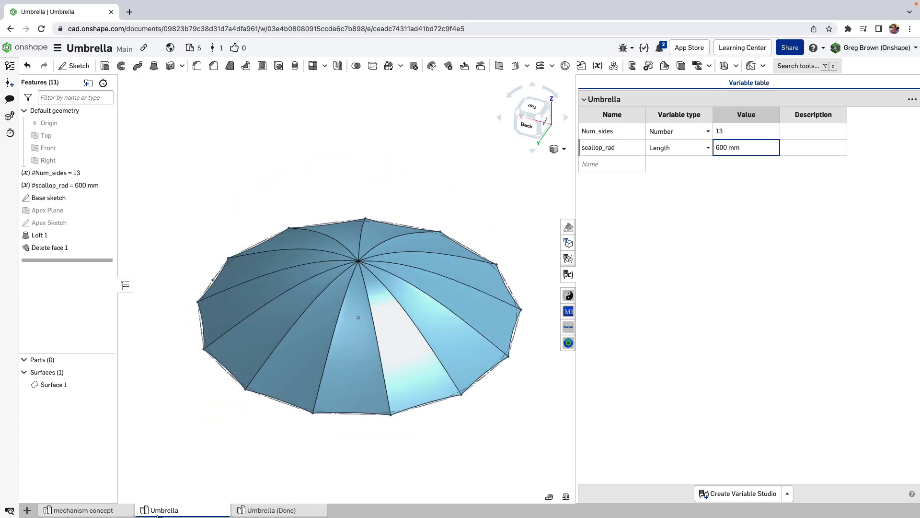